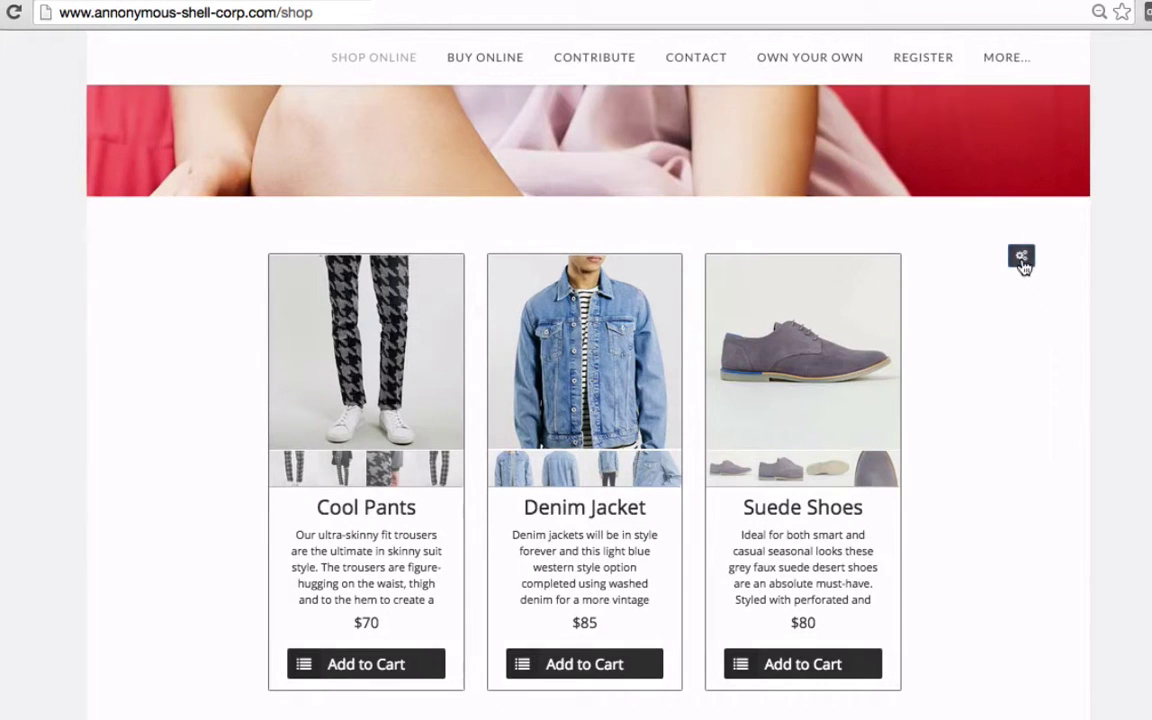
Open the shop widget's settings and add a Large Denim Jacket to the cart
left_click(1021, 258)
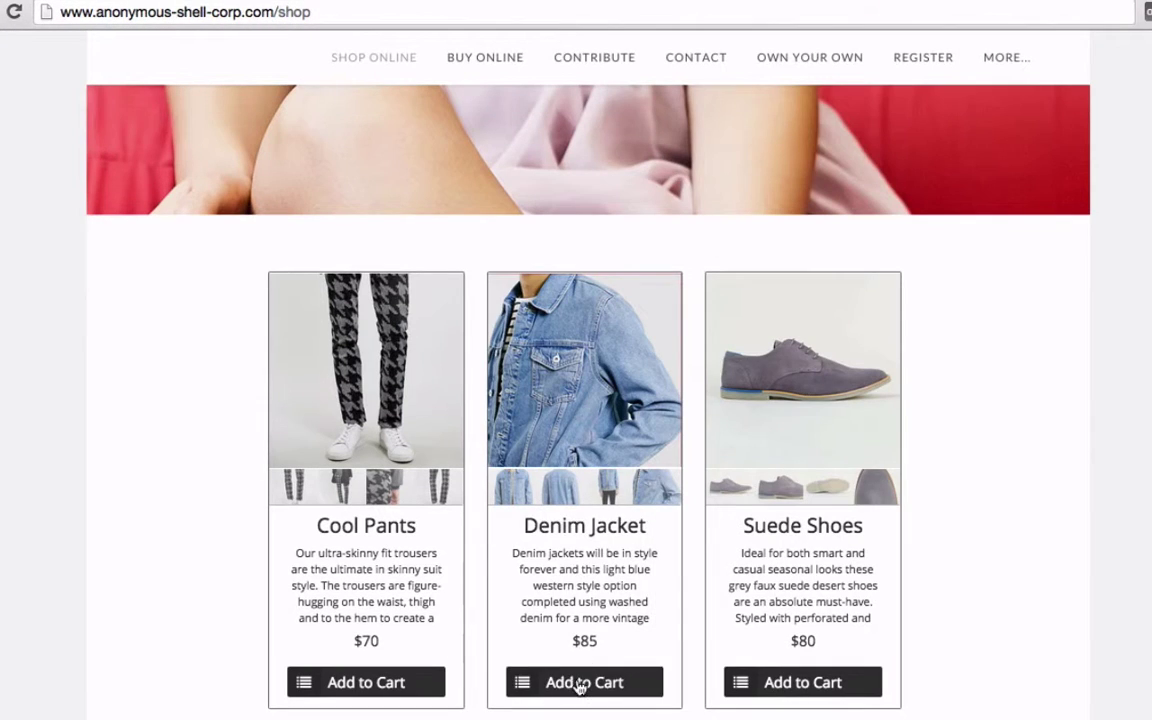
left_click(581, 684)
left_click(588, 611)
left_click(586, 650)
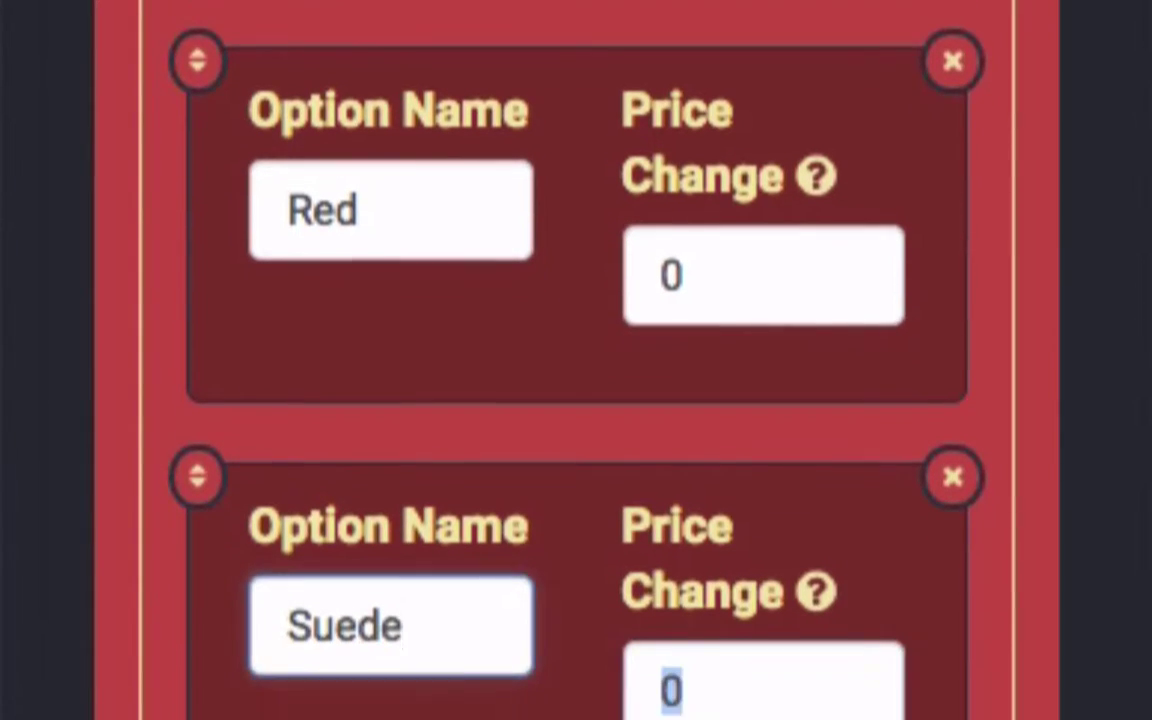
type("15")
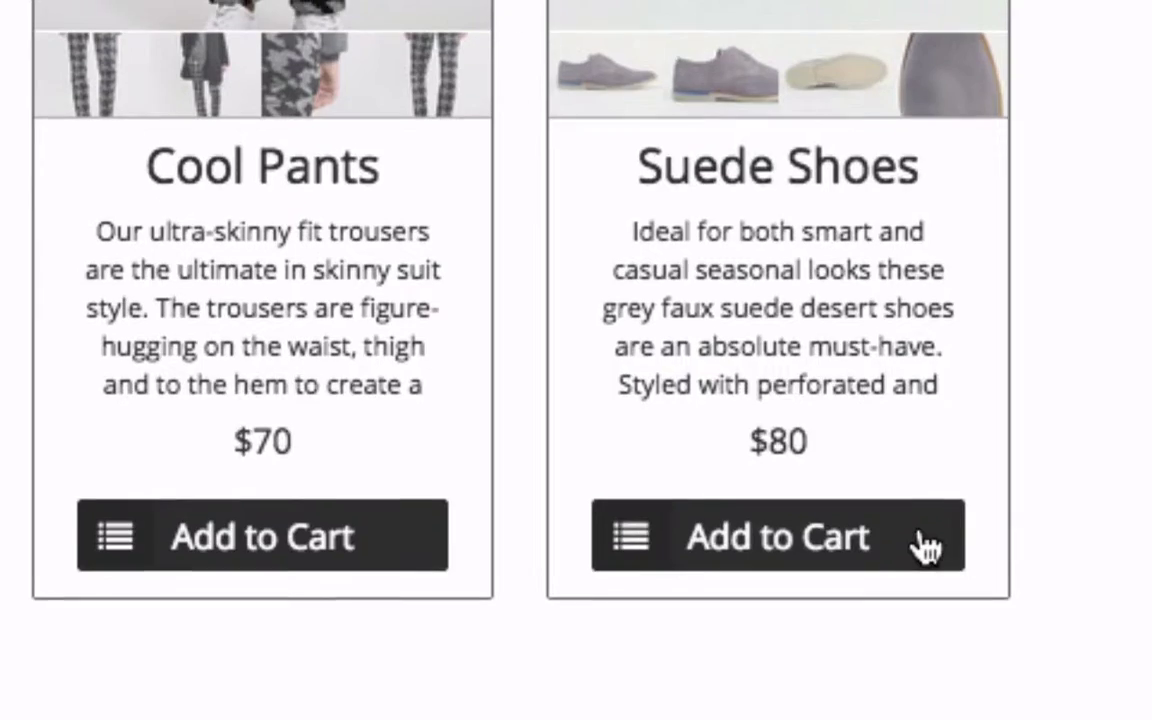
Pick the +$15 Suede colour for the Suede Shoes and make it a Subscription purchase
left_click(918, 542)
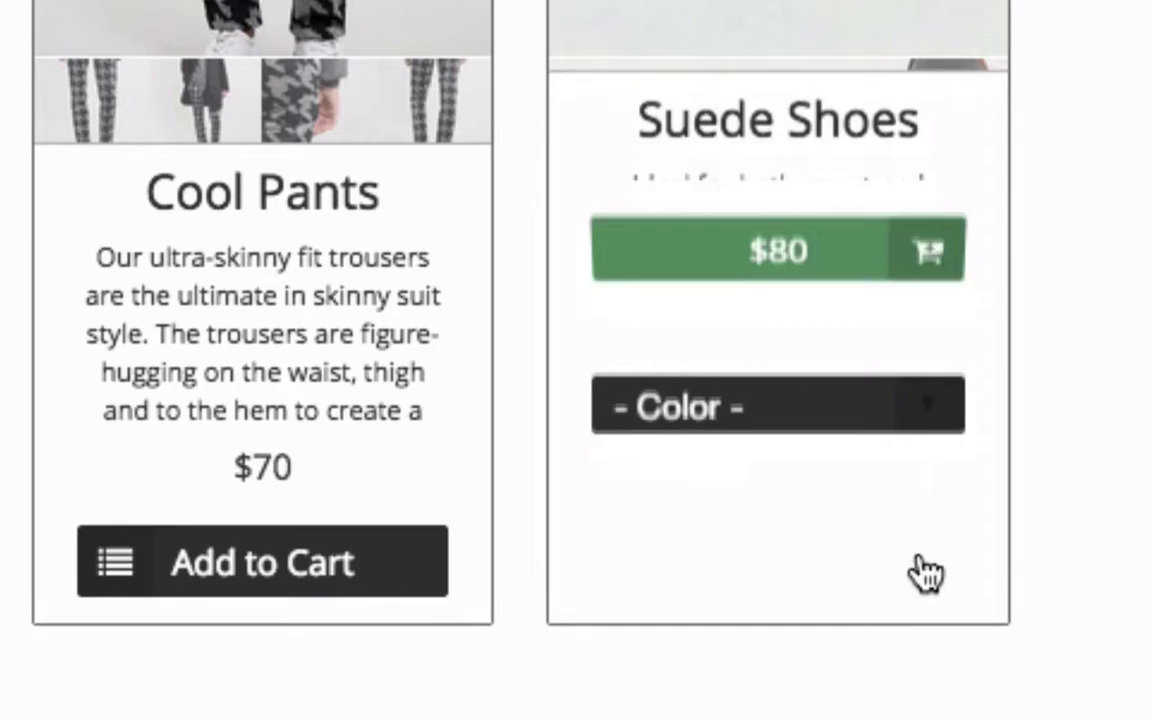
left_click(870, 386)
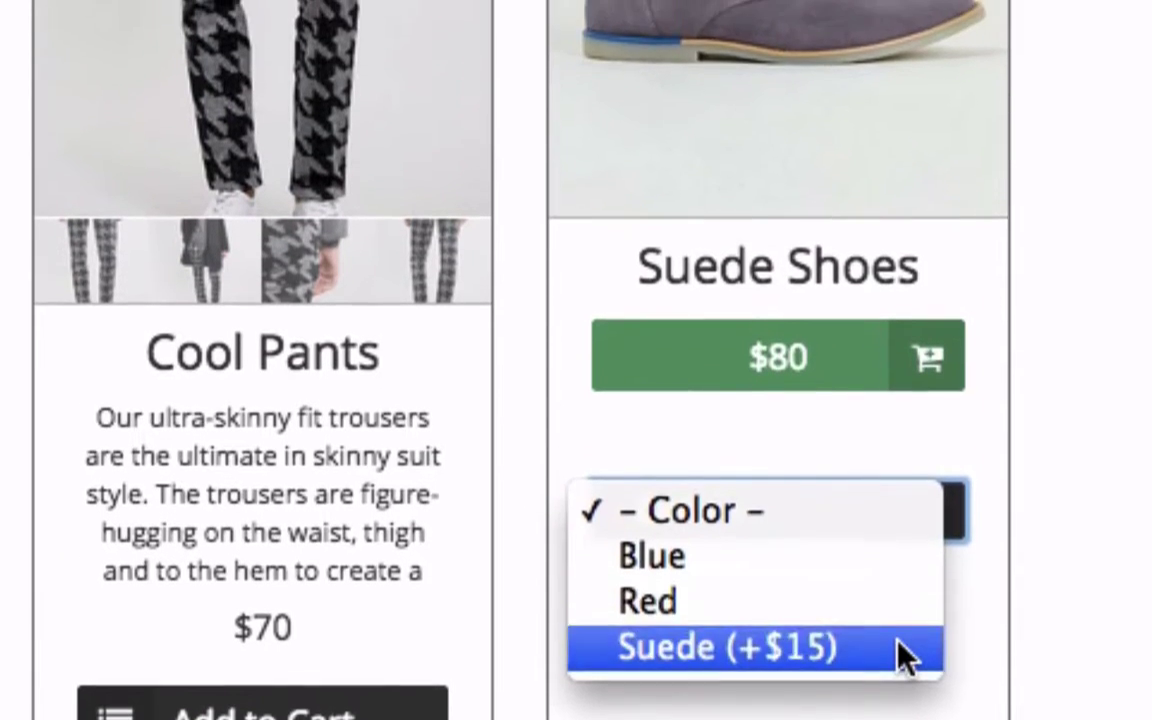
left_click(893, 560)
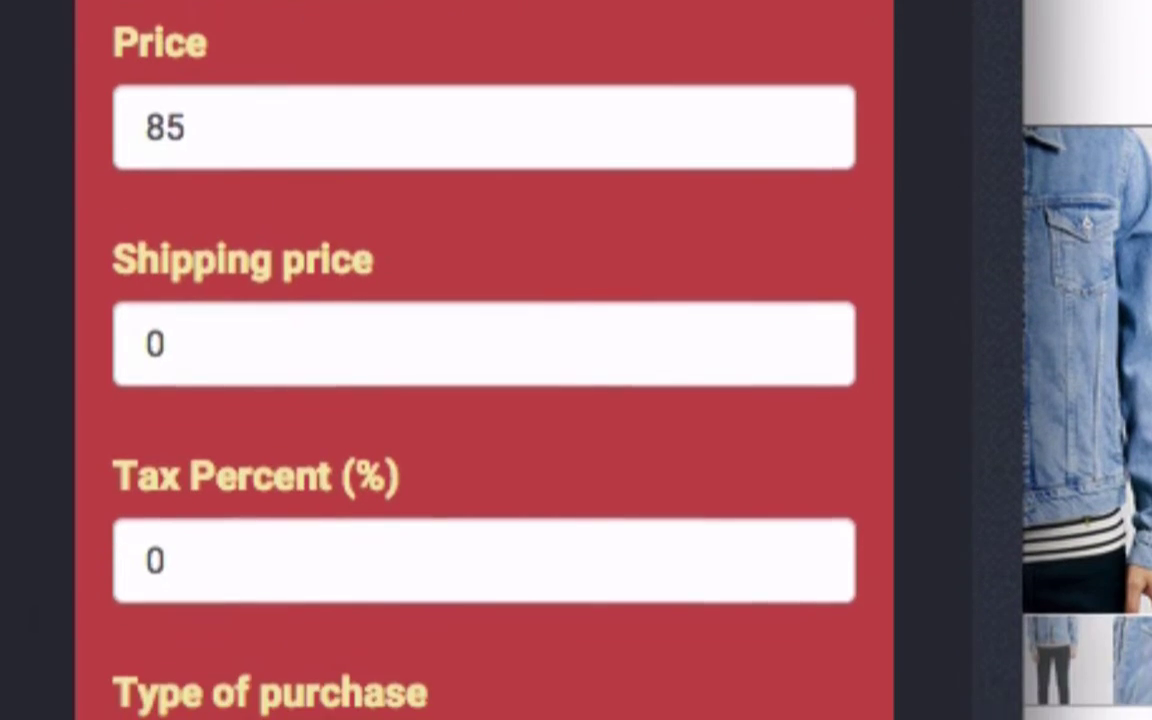
left_click(805, 690)
left_click(797, 633)
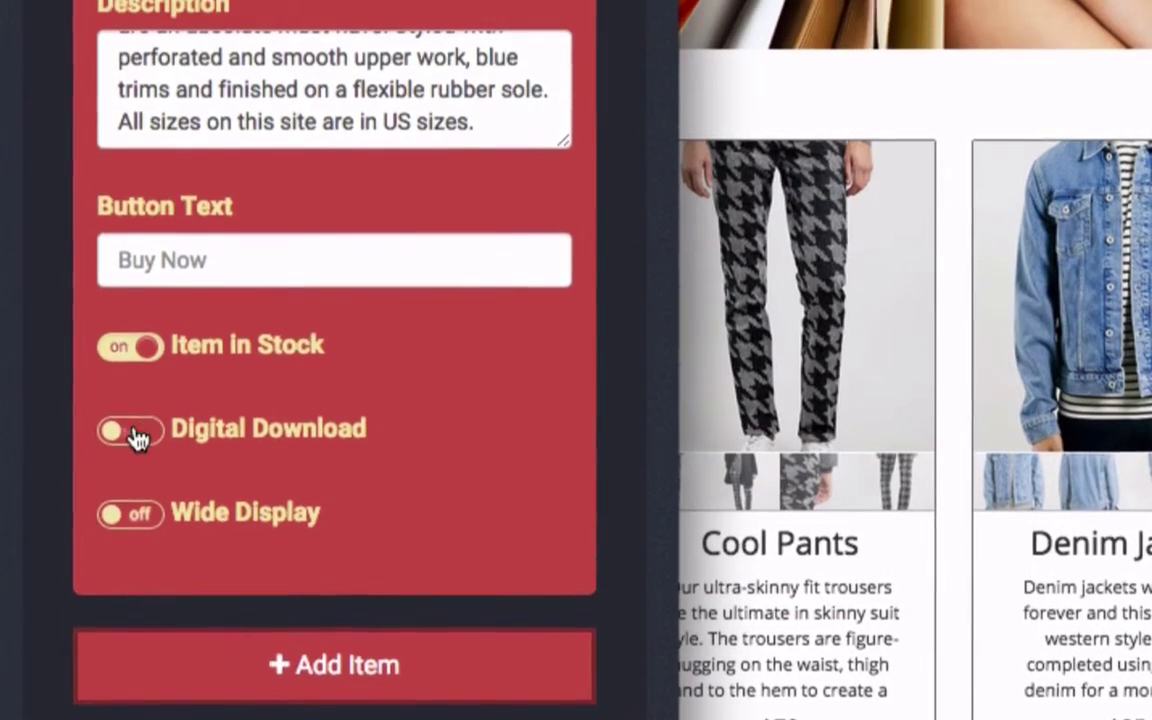
Turn on Digital Download with an attached file, then shift the background colour to purple
left_click(135, 370)
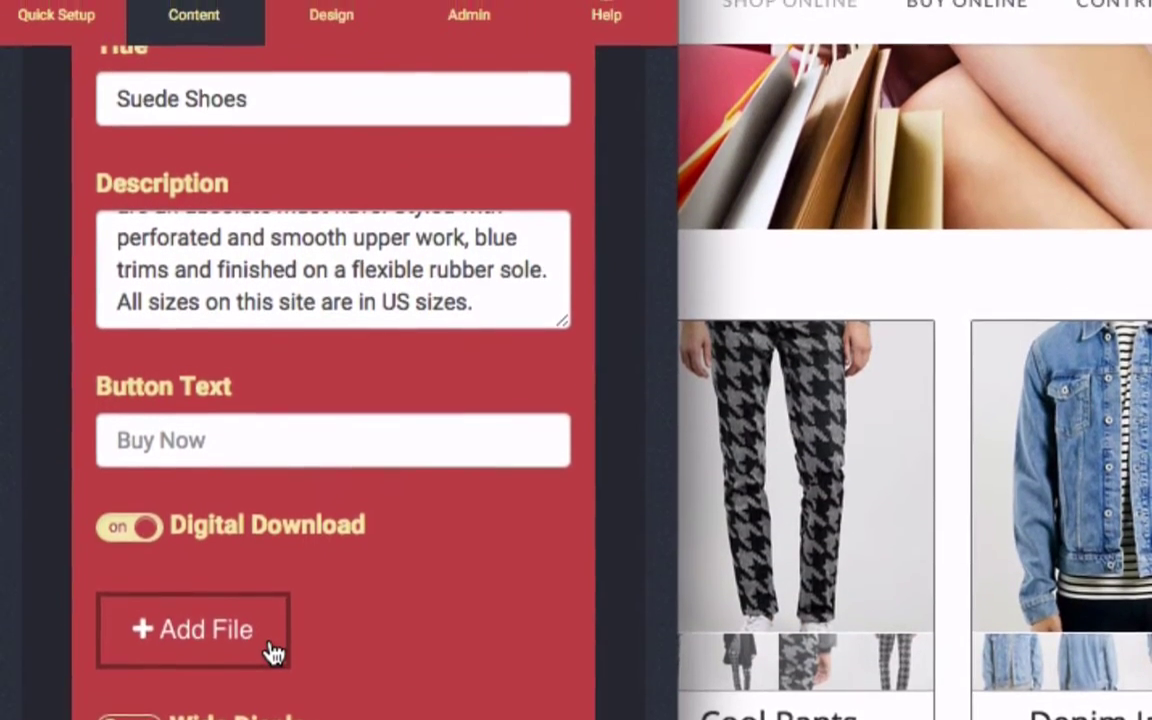
left_click(273, 652)
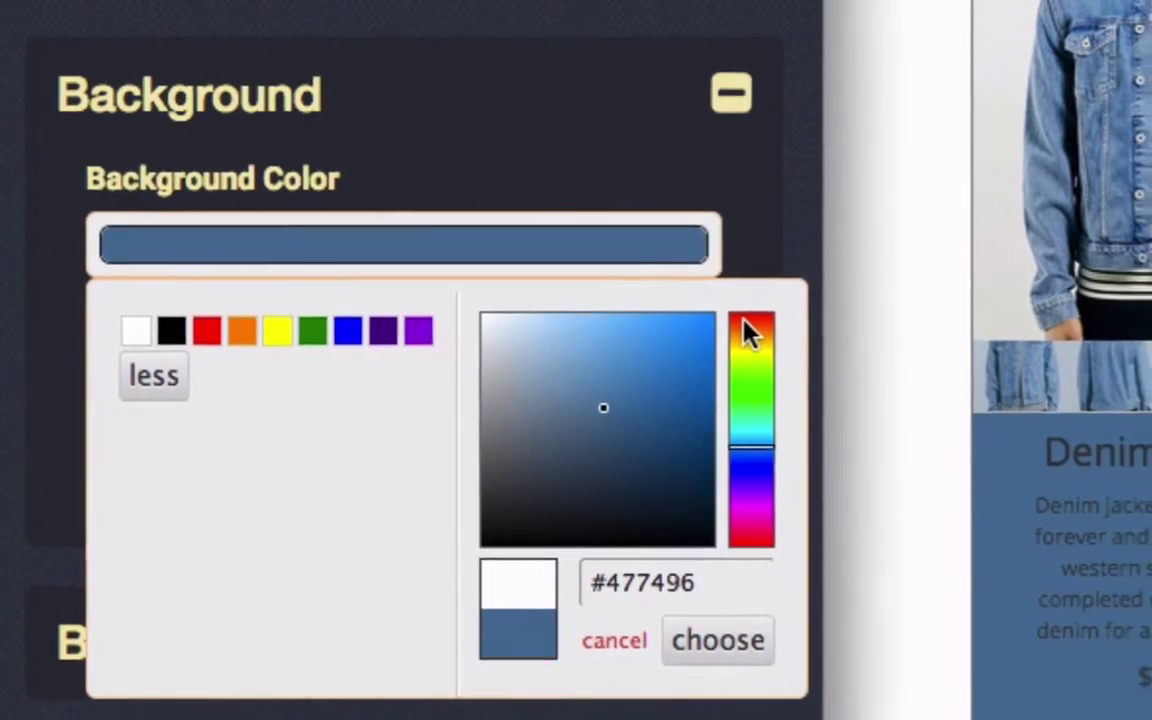
left_click(781, 338)
left_click_drag(668, 328, 273, 462)
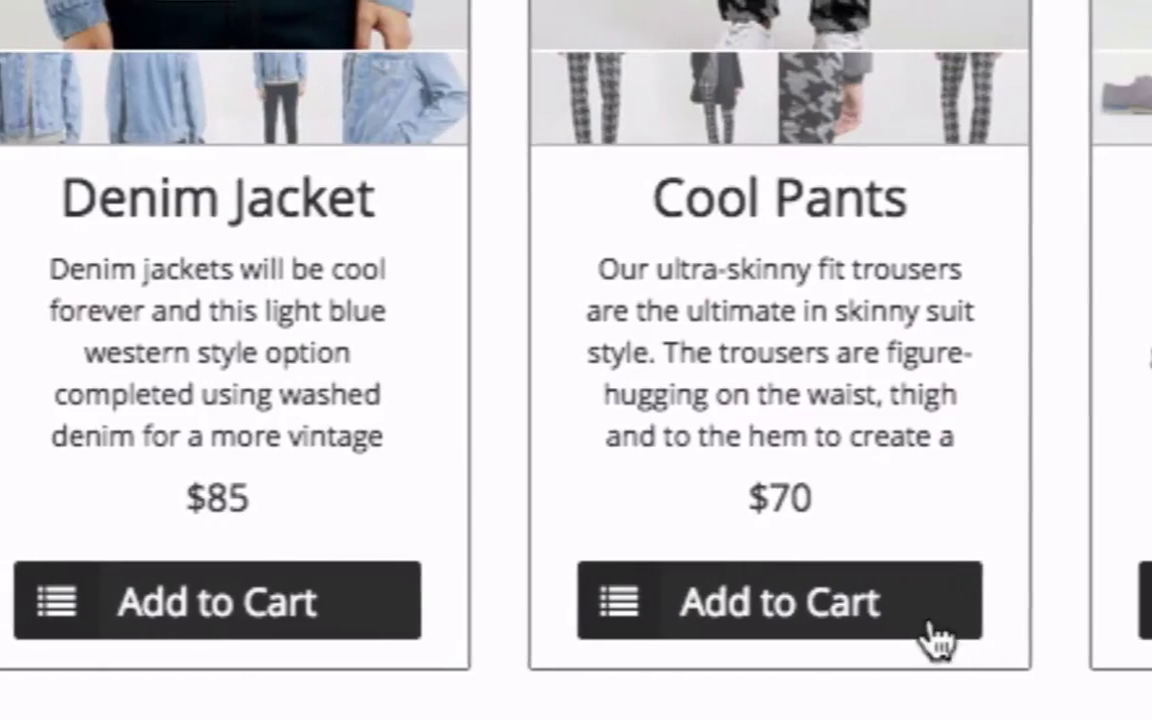
Open the shop editor, enter the PayPal account e-mail, and keep US Dollar as currency
left_click(935, 630)
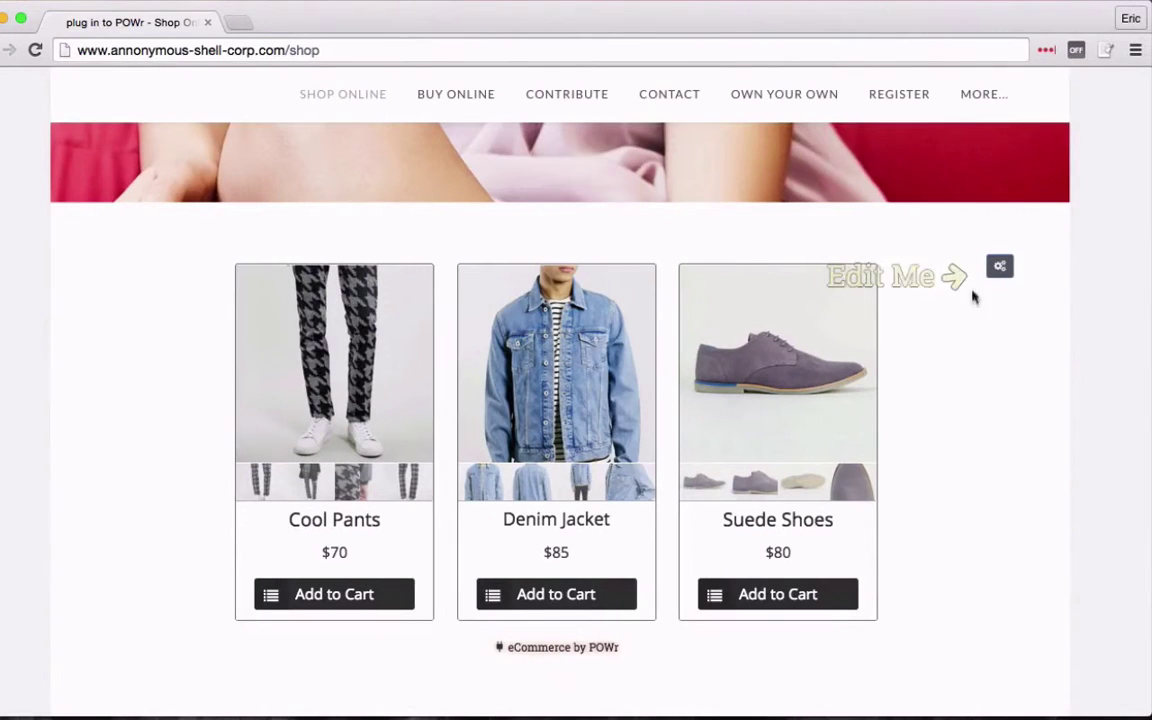
left_click(999, 268)
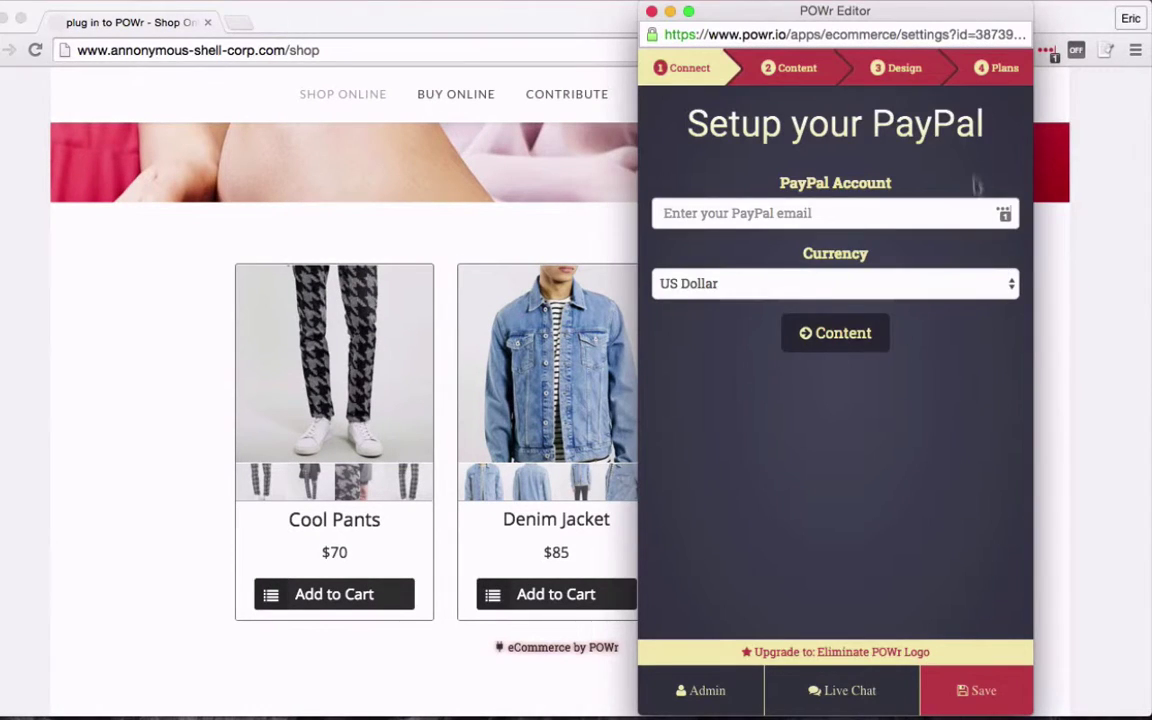
left_click_drag(951, 18, 1073, 5)
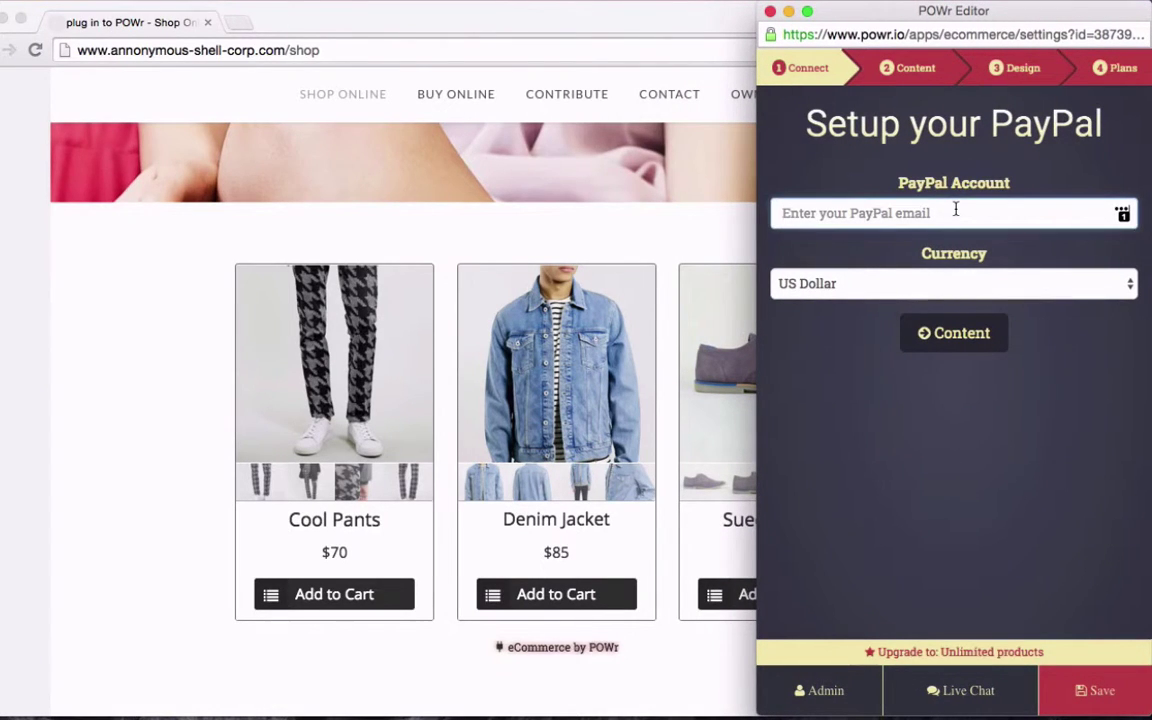
type("my")
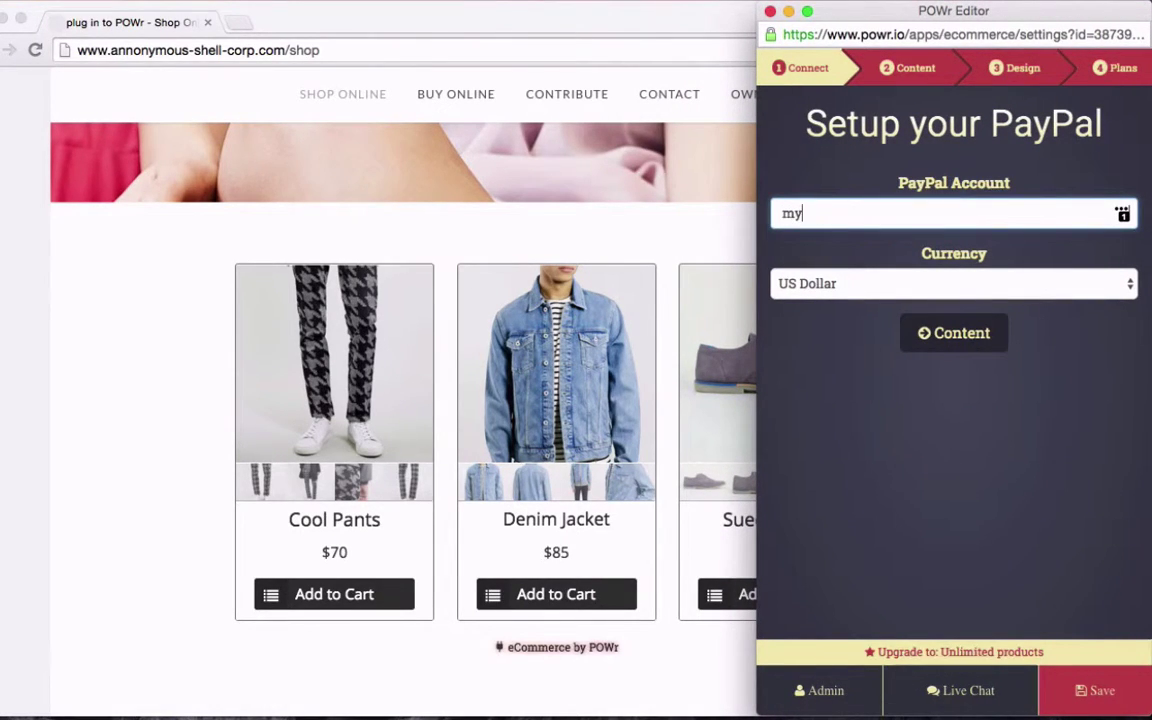
type("email@email.com")
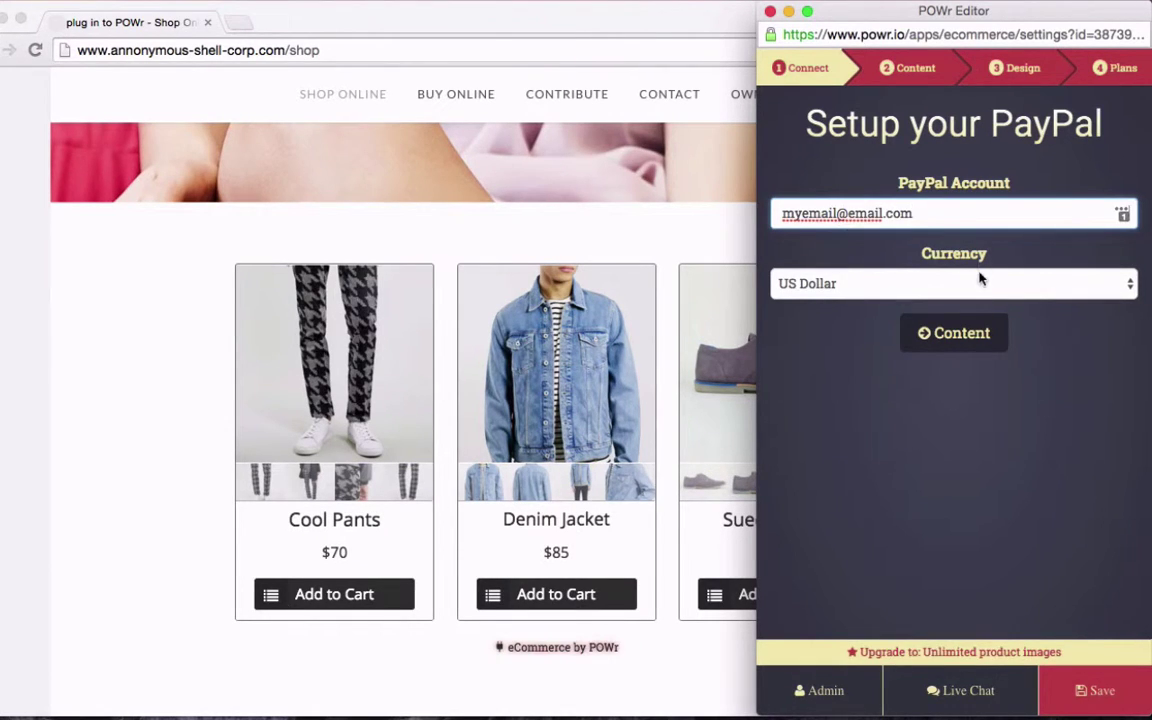
left_click(980, 280)
left_click(980, 283)
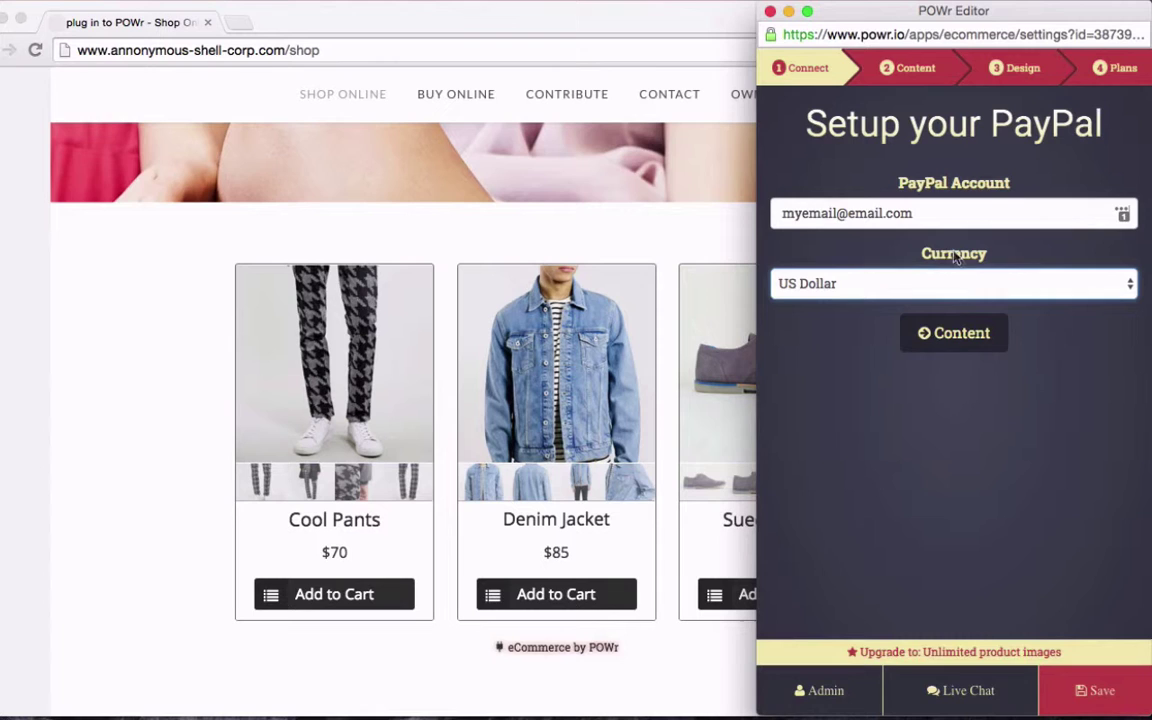
In Content, open the Cool Pants product and retitle it 'Some Other Product'
left_click(907, 66)
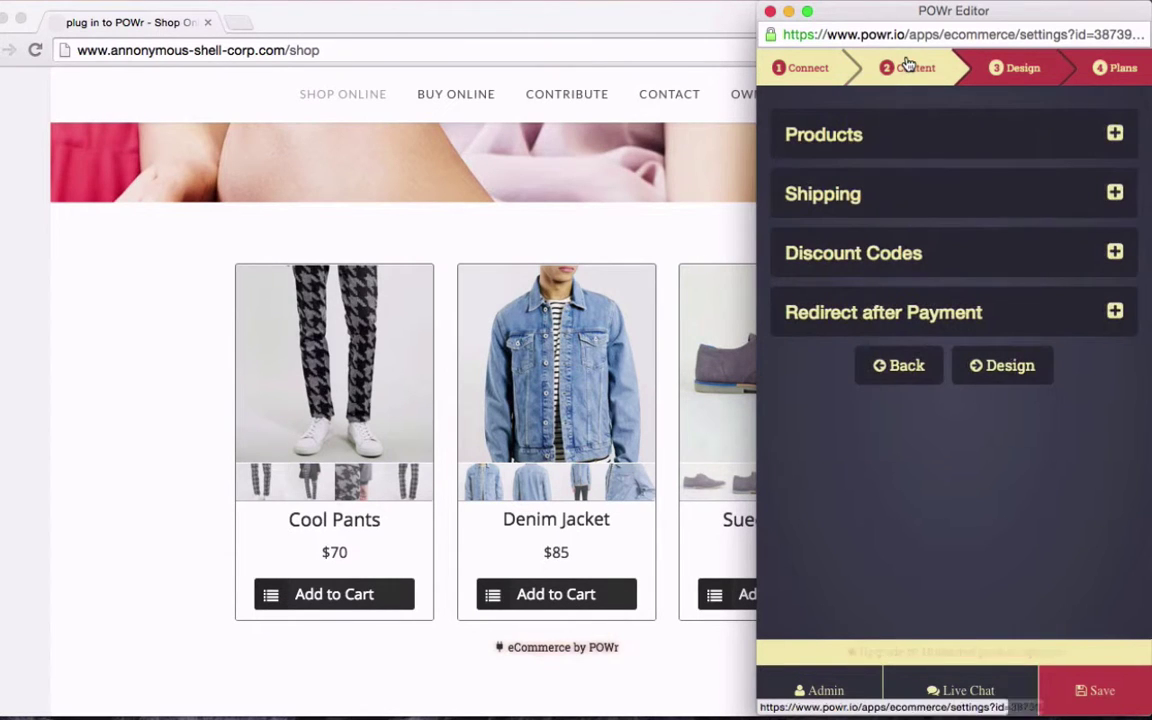
left_click(848, 138)
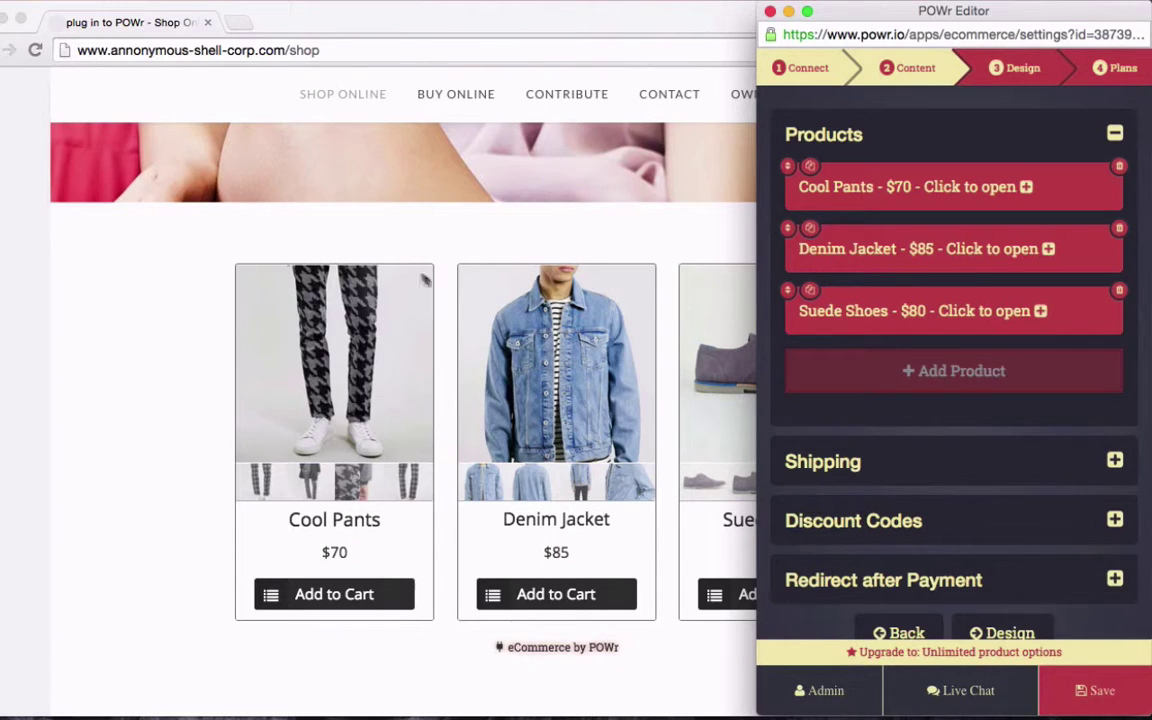
left_click(891, 188)
triple_click(883, 289)
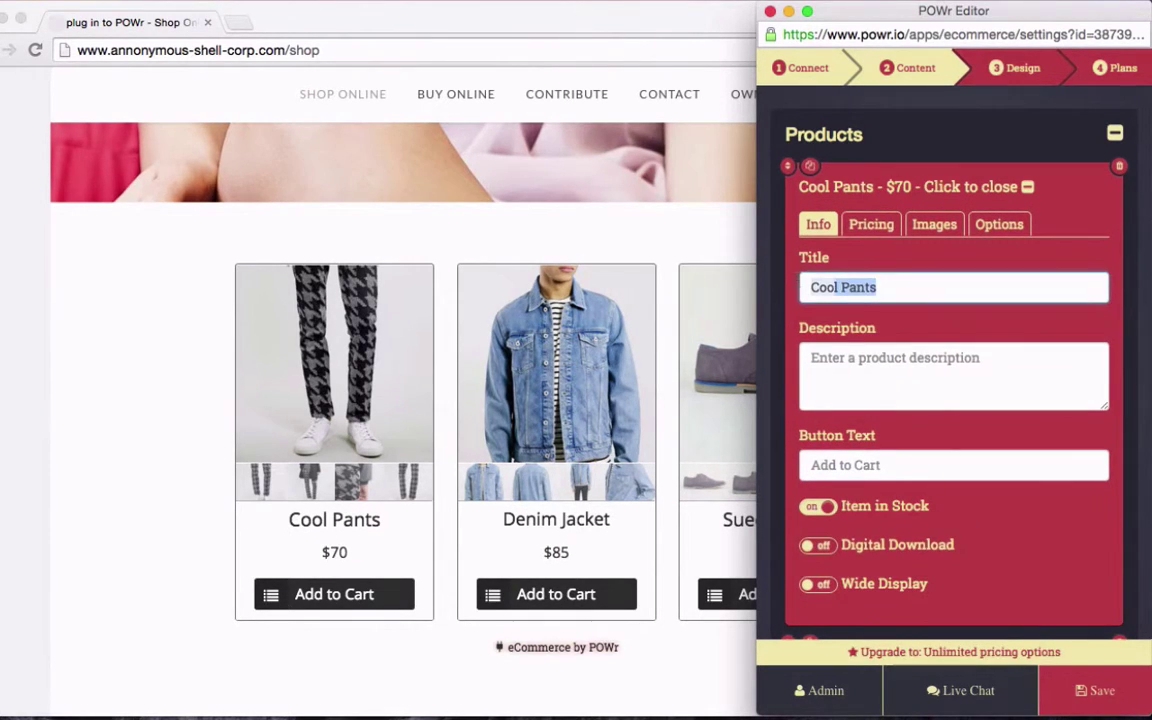
type("S")
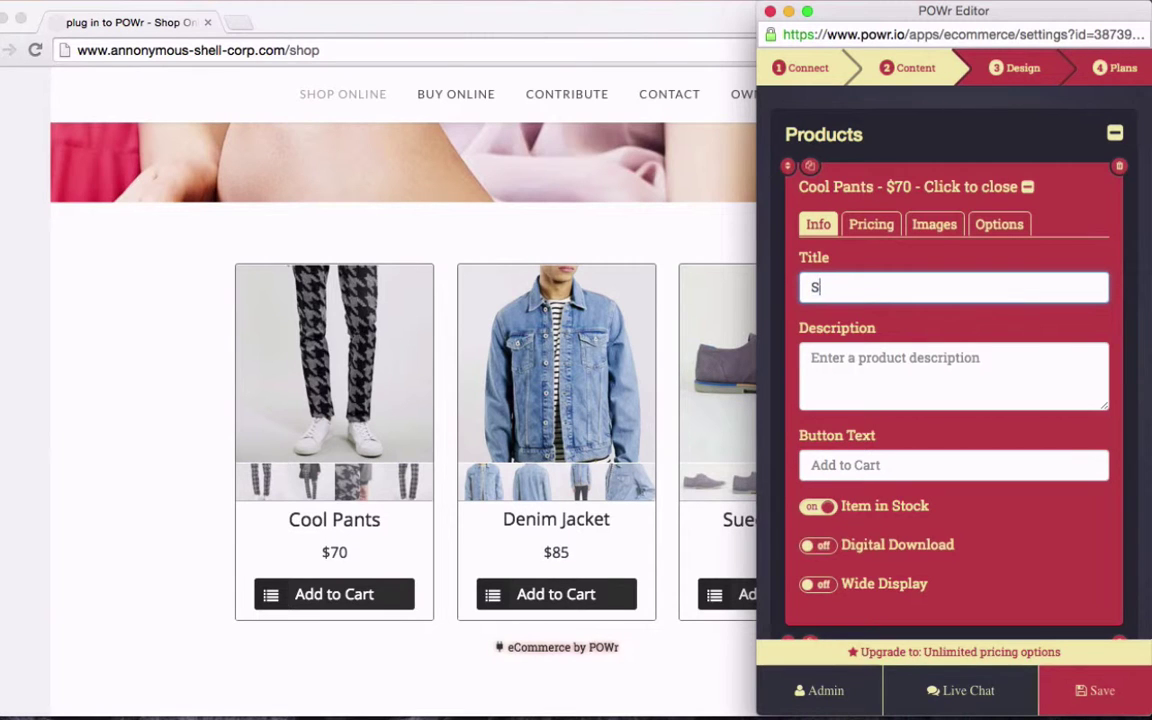
type("ome Other Product")
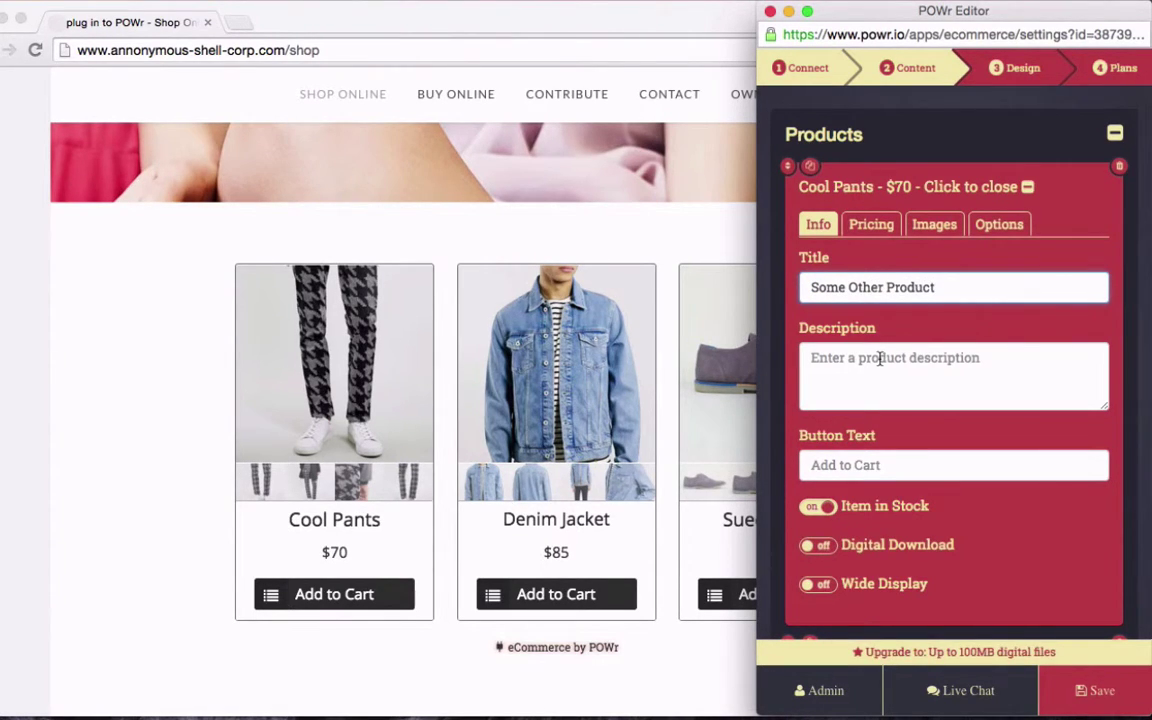
Describe it as 'This product is something else. Not a pair of pants' with button text 'Buy Now'
left_click(880, 358)
type("This")
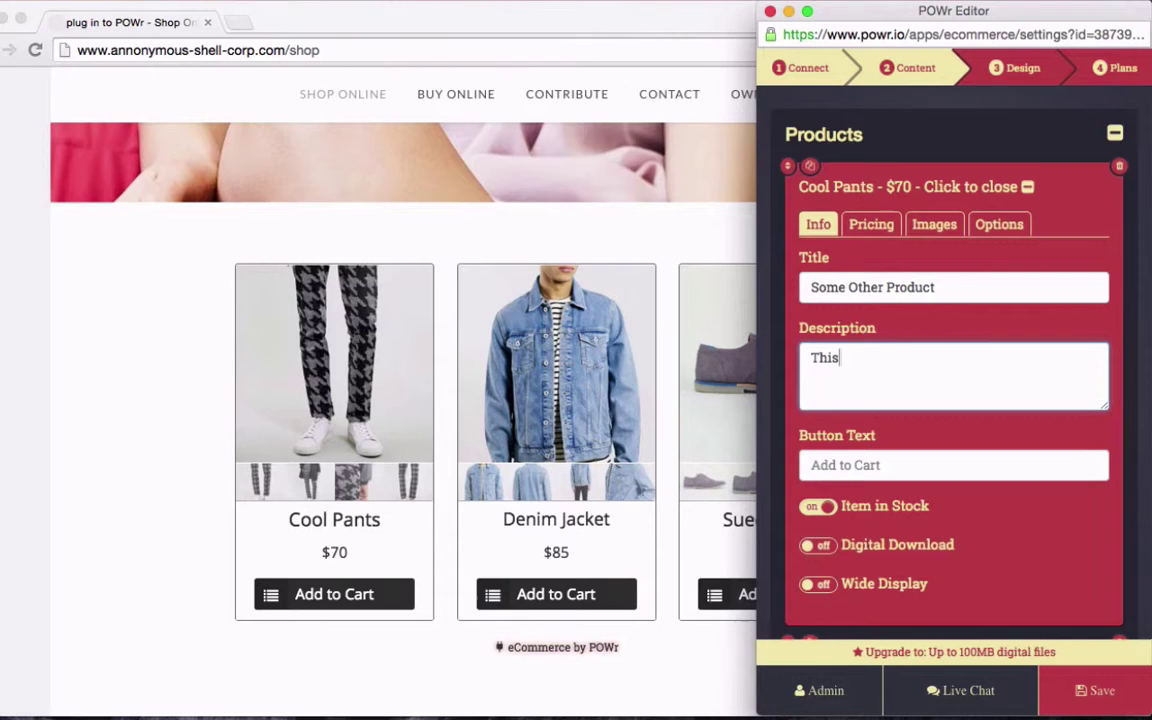
type(" product is someth")
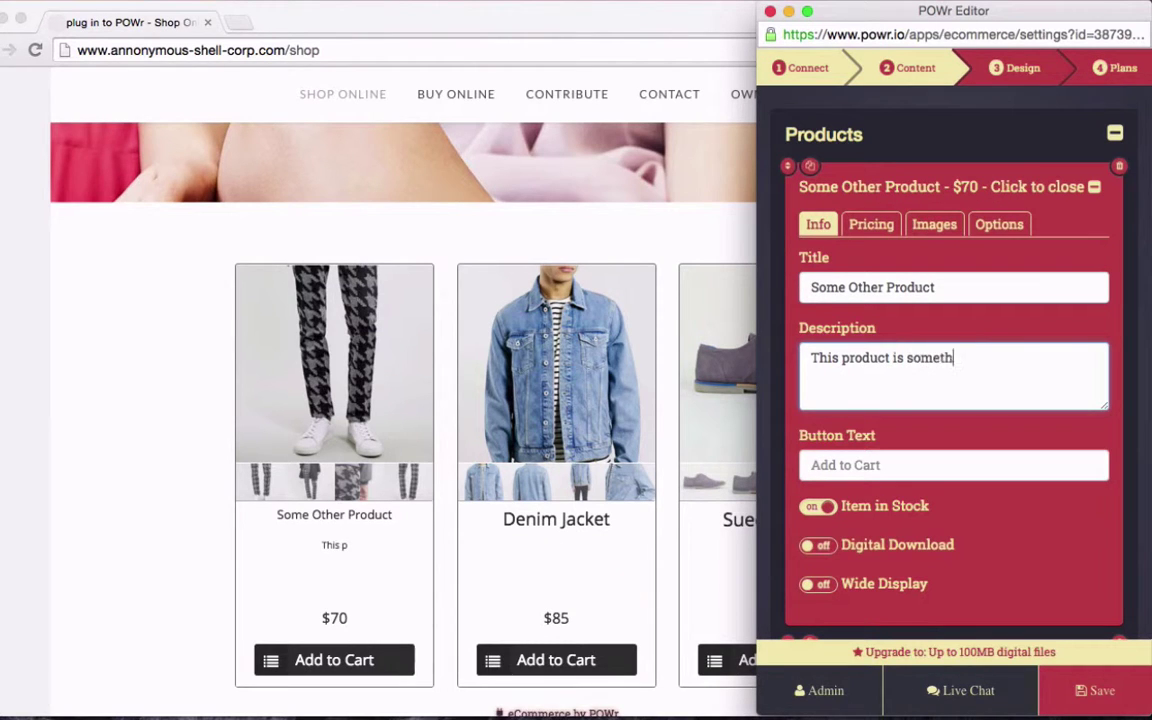
type("ing else.  N")
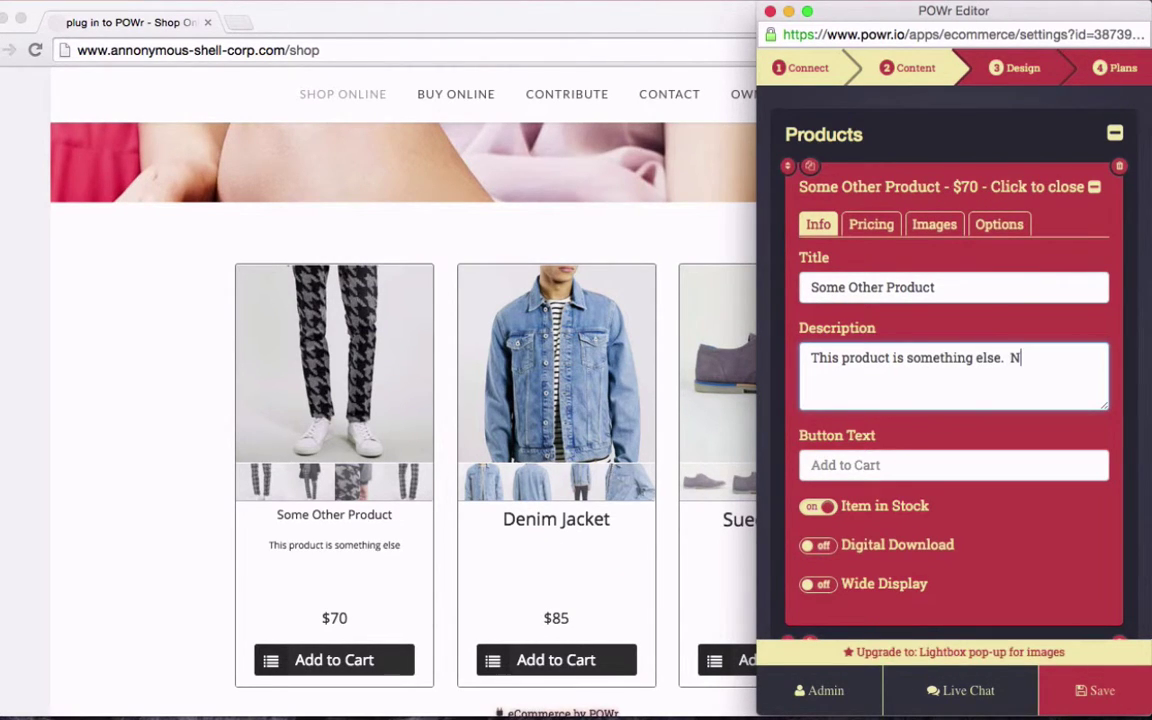
type("ot a pair of pants.")
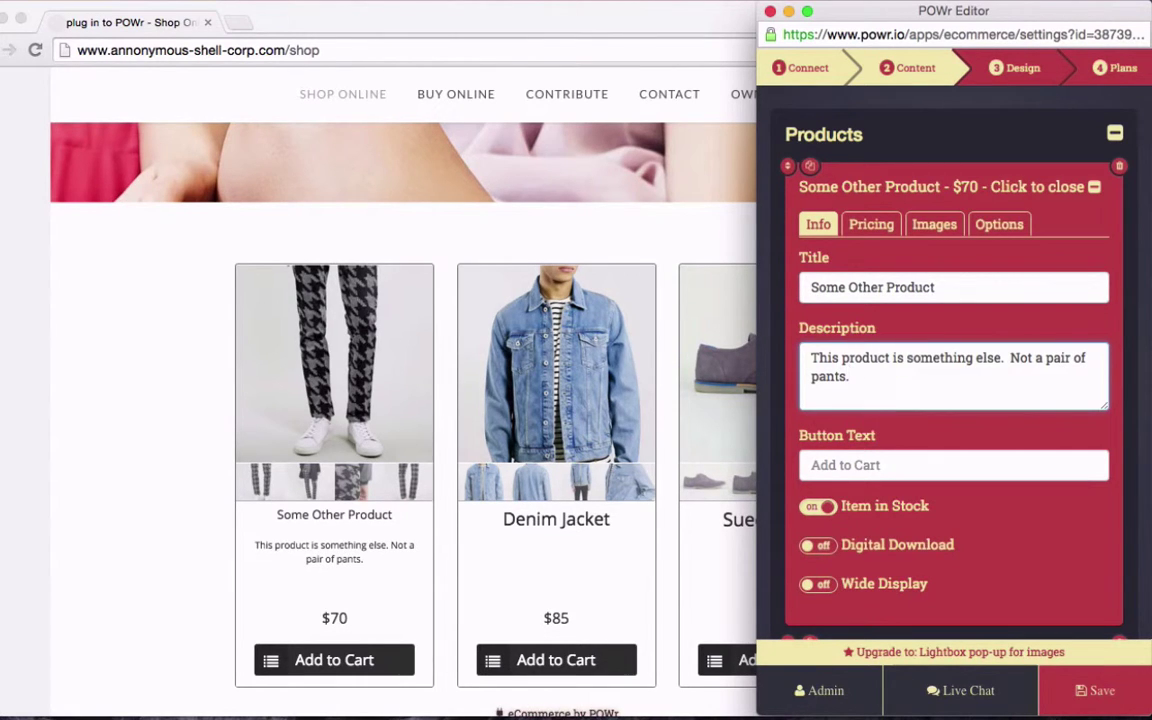
left_click(906, 464)
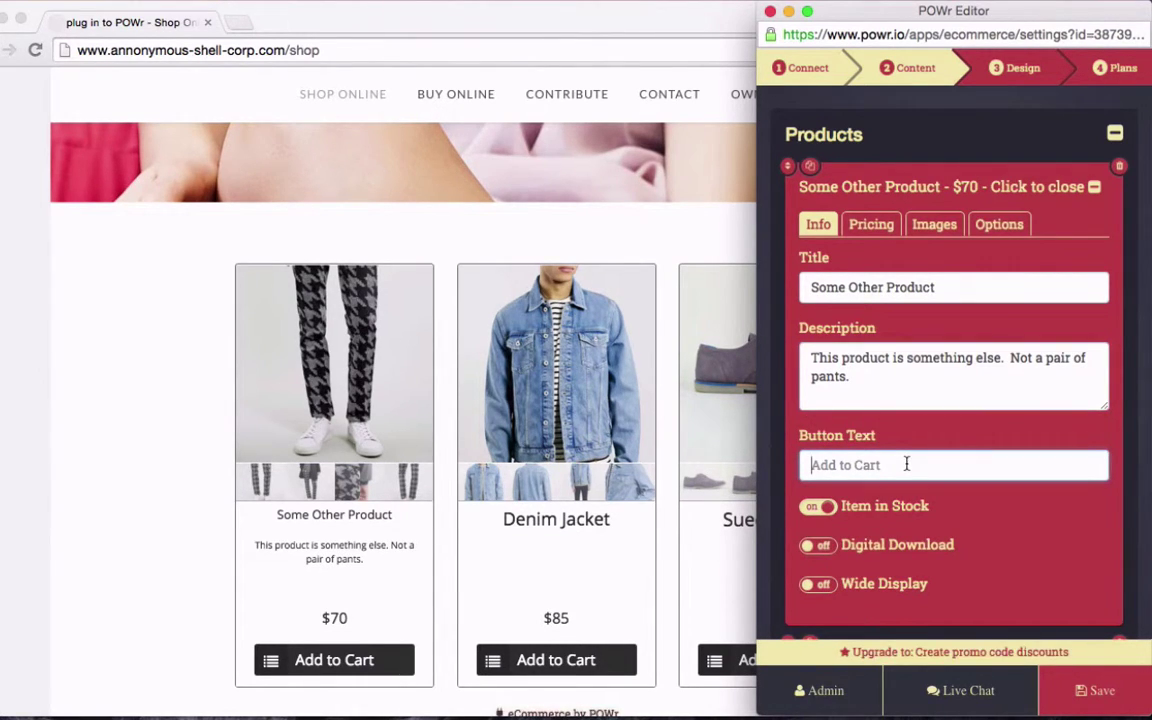
type("Buy Now")
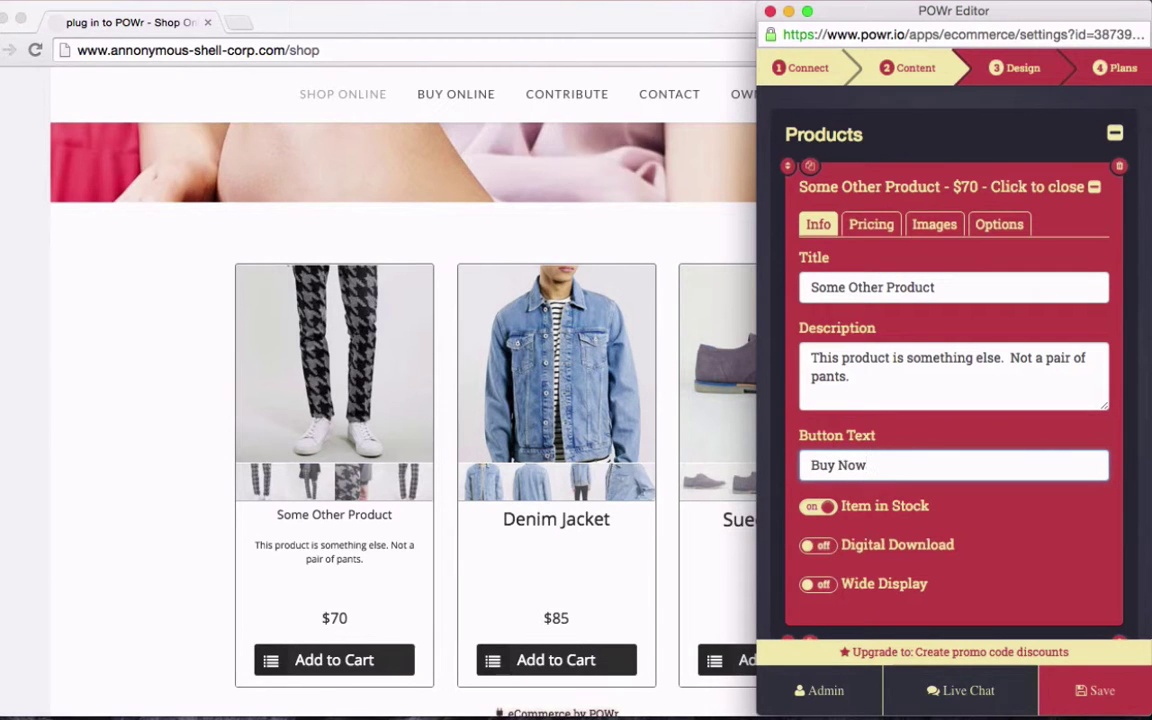
scroll(703, 478, "down", 1)
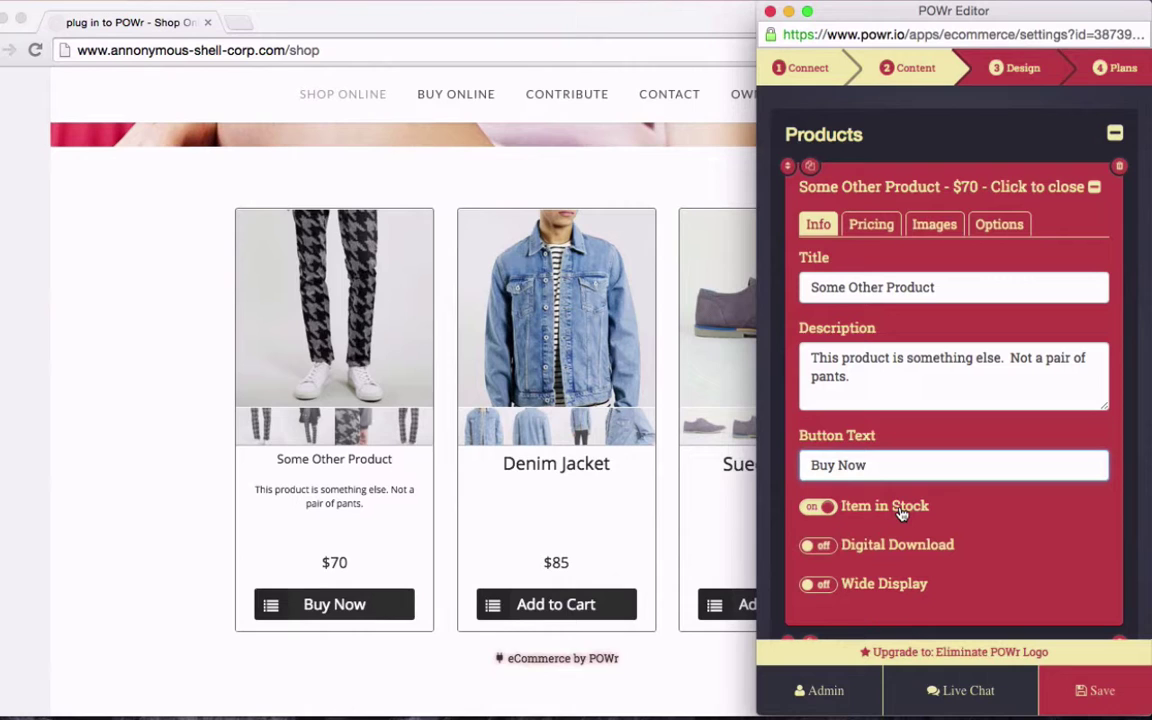
Switch Digital Download off after trying out-of-stock and Wide Display, then view the Pricing settings
left_click(902, 513)
left_click(902, 513)
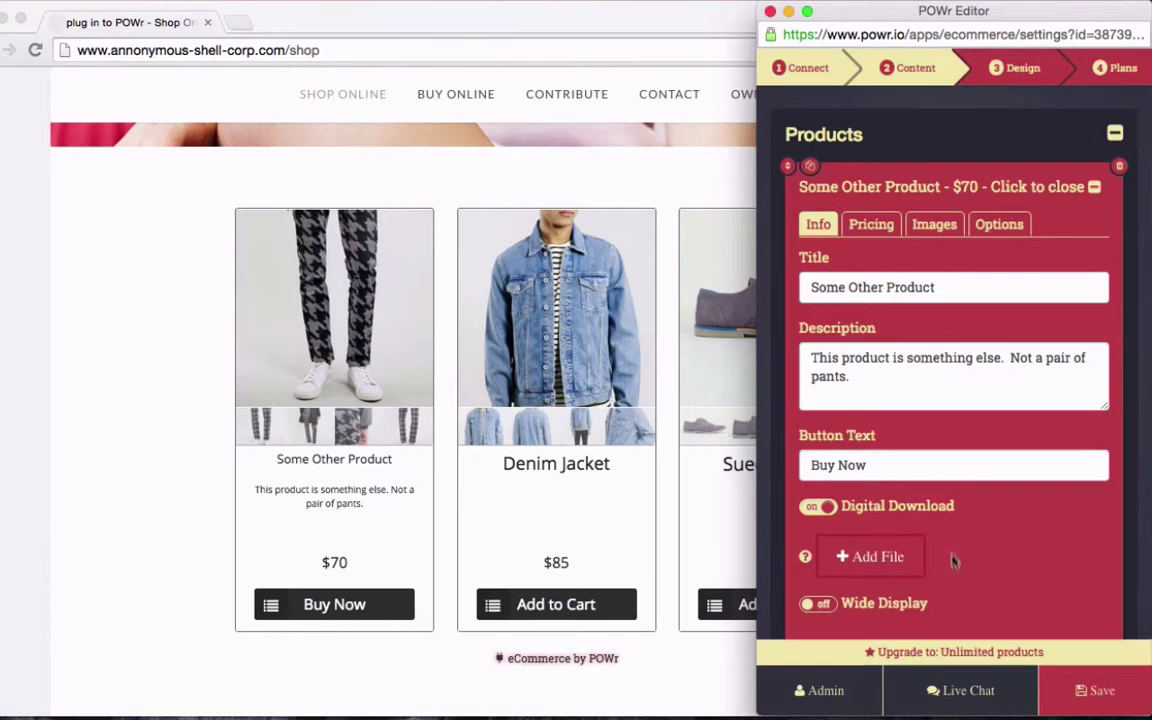
left_click(885, 510)
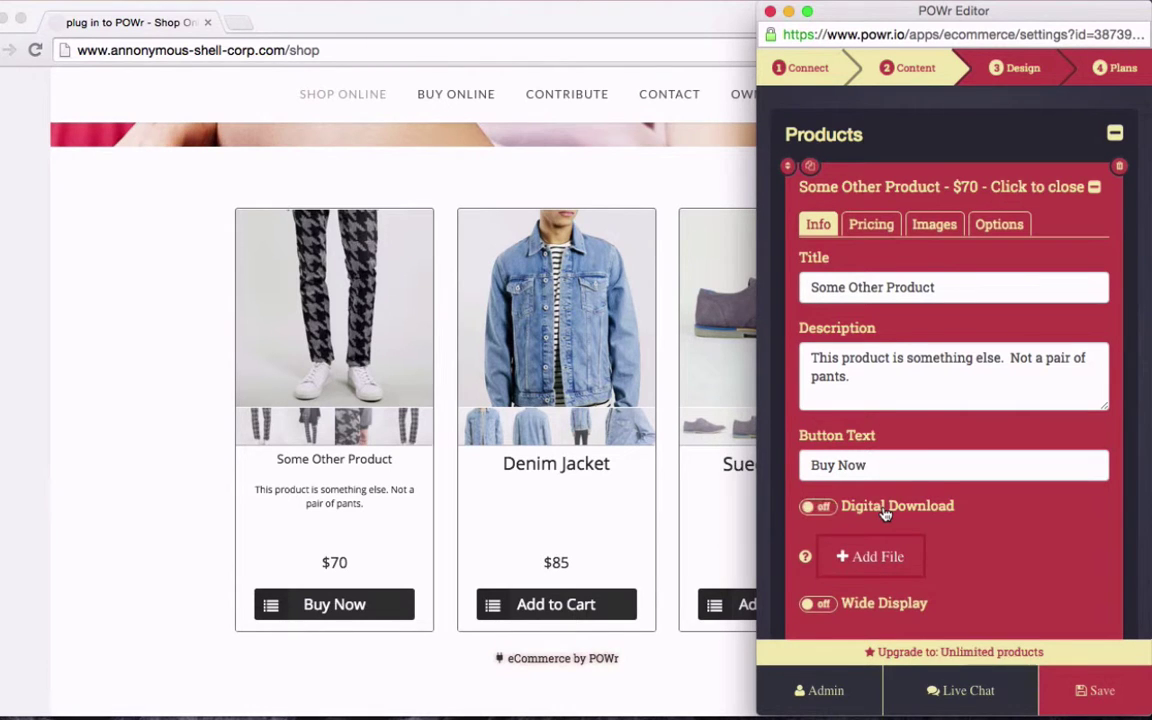
left_click(861, 593)
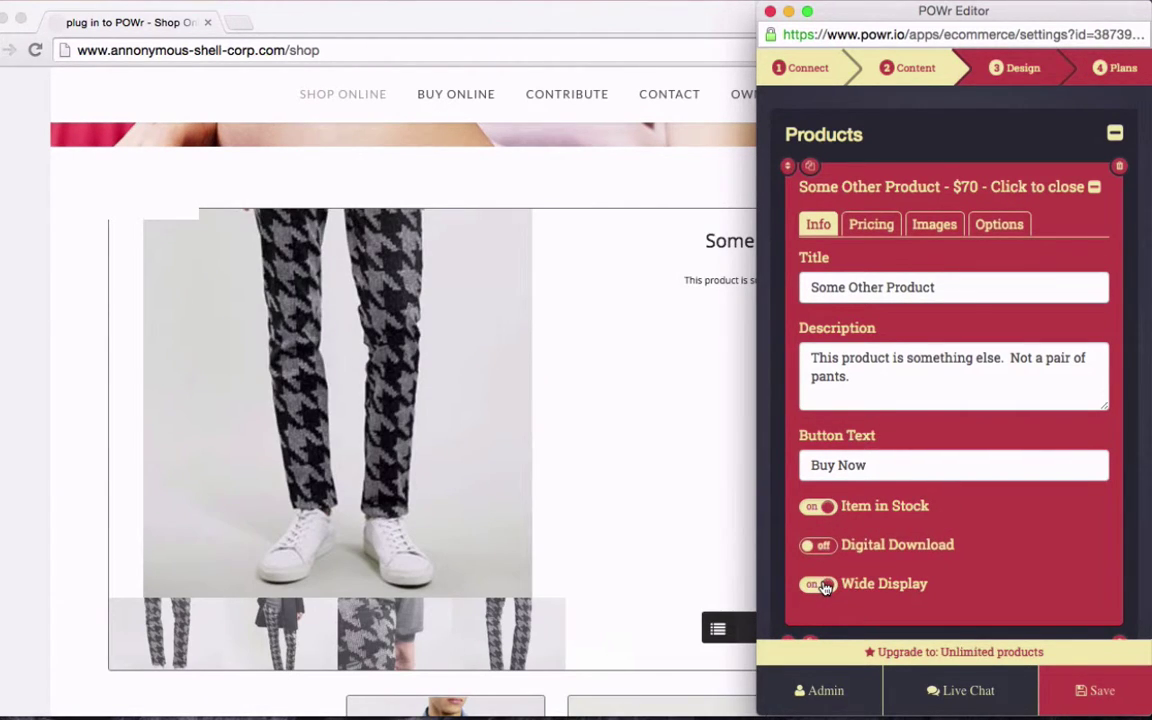
left_click(820, 585)
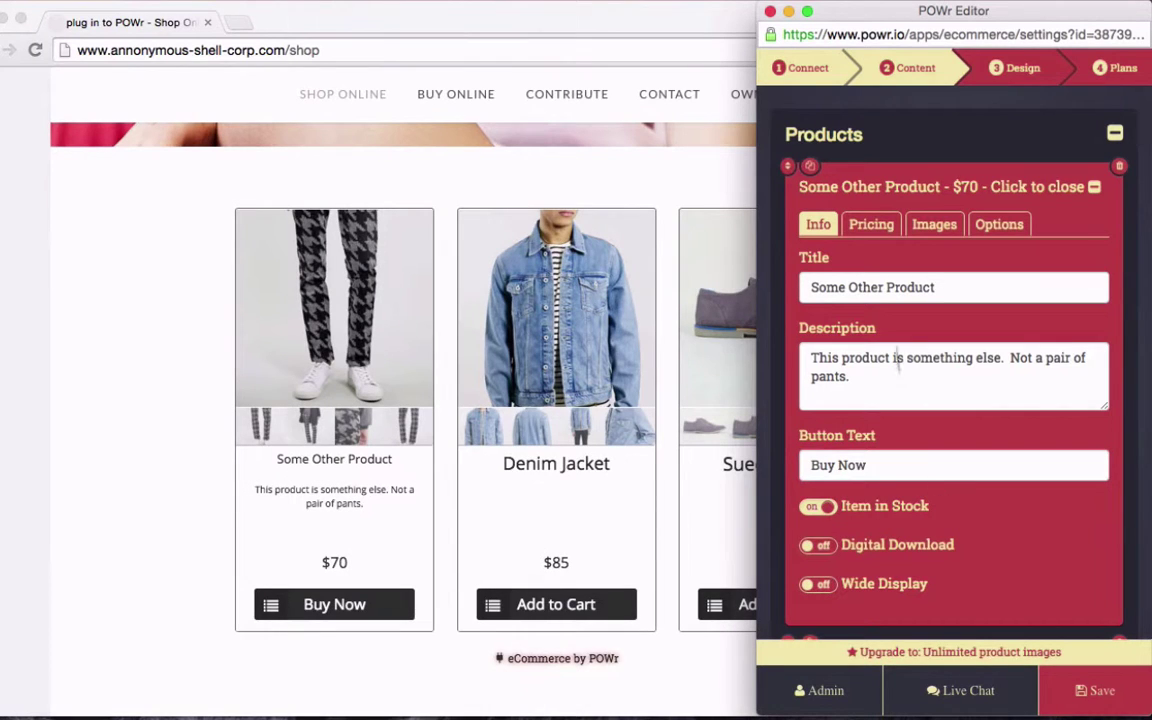
left_click(872, 225)
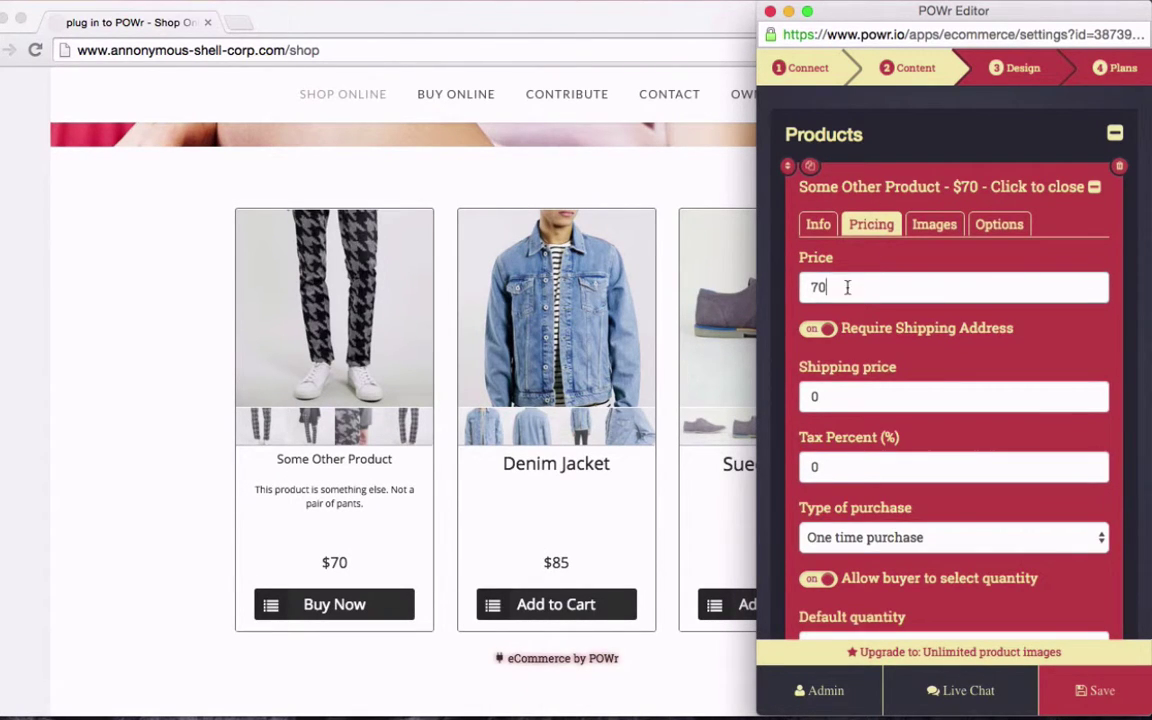
Set price to 25, shipping to 10 and tax to 7%, keeping One time purchase
left_click_drag(847, 287, 773, 287)
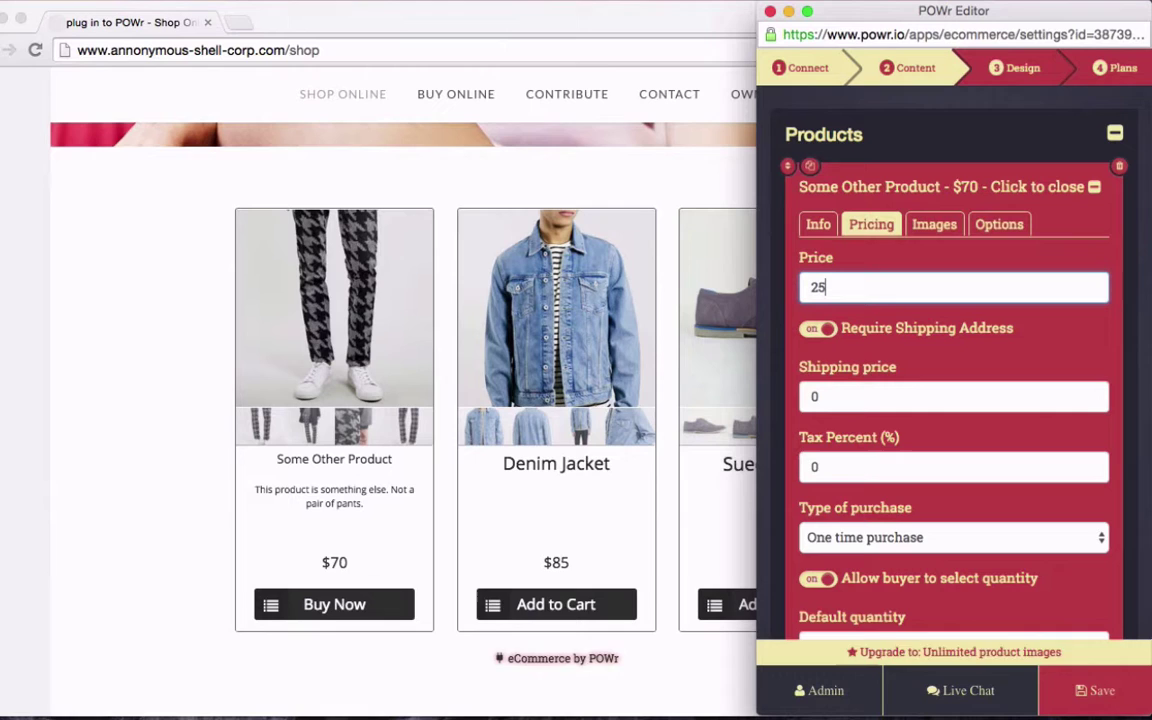
left_click(845, 397)
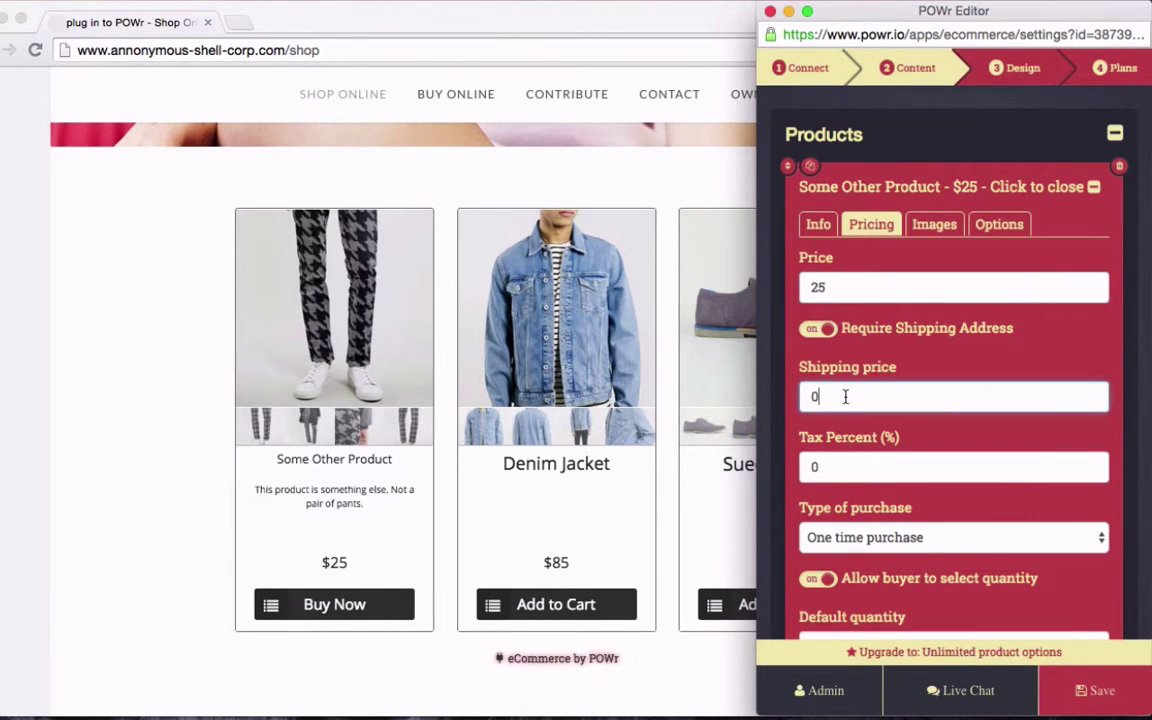
key("BackSpace")
type("10")
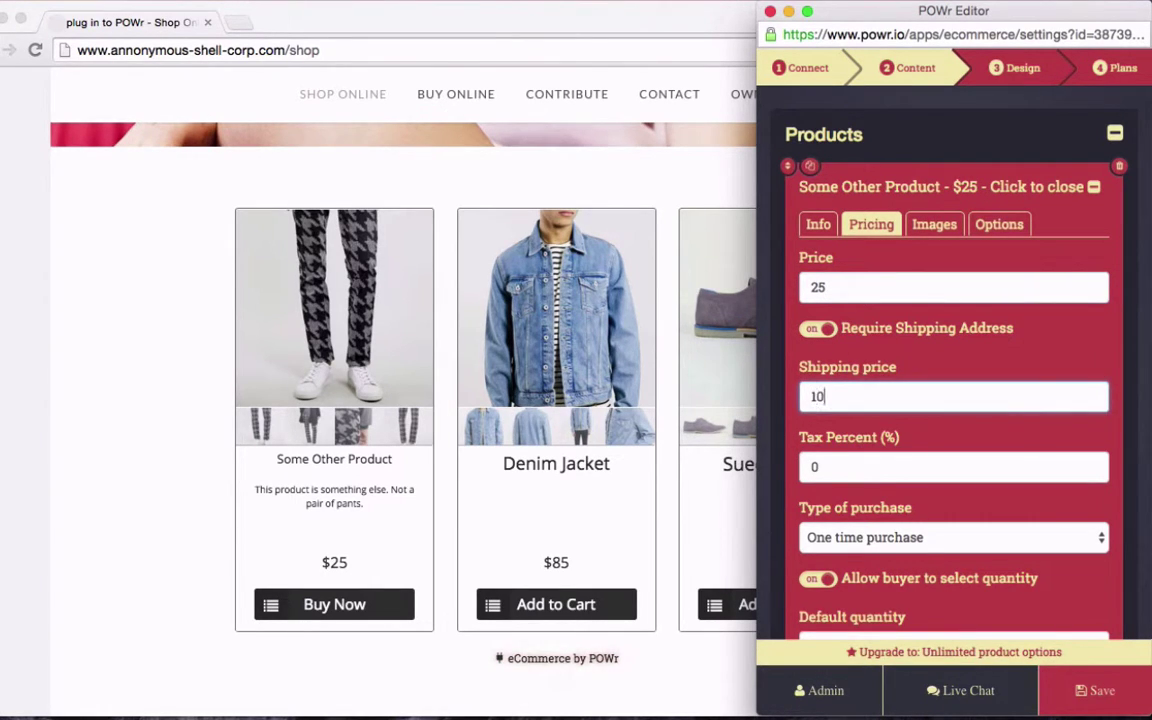
key("BackSpace")
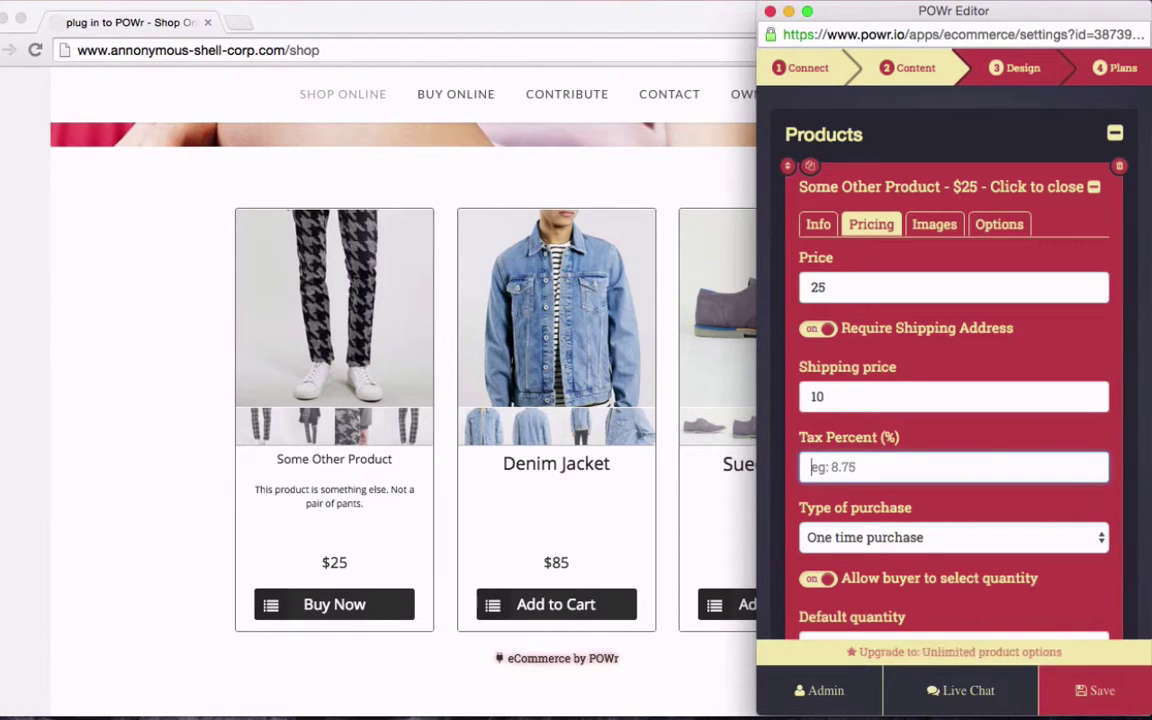
type("7")
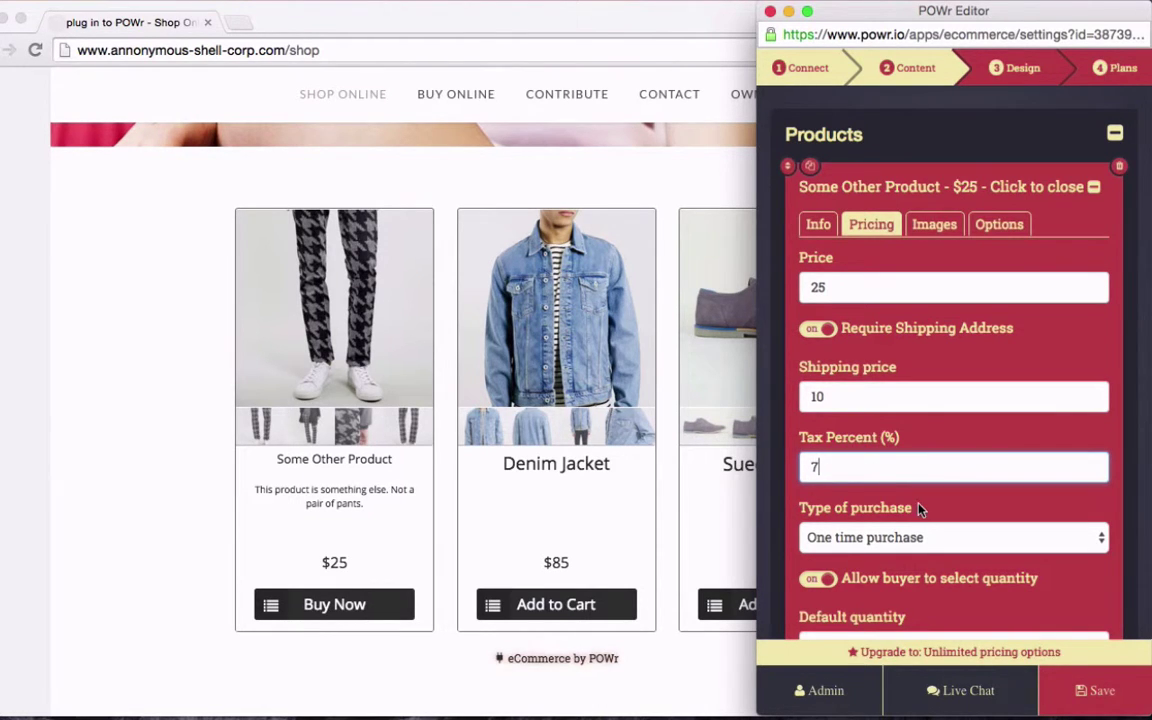
scroll(920, 510, "down", 2)
left_click(935, 473)
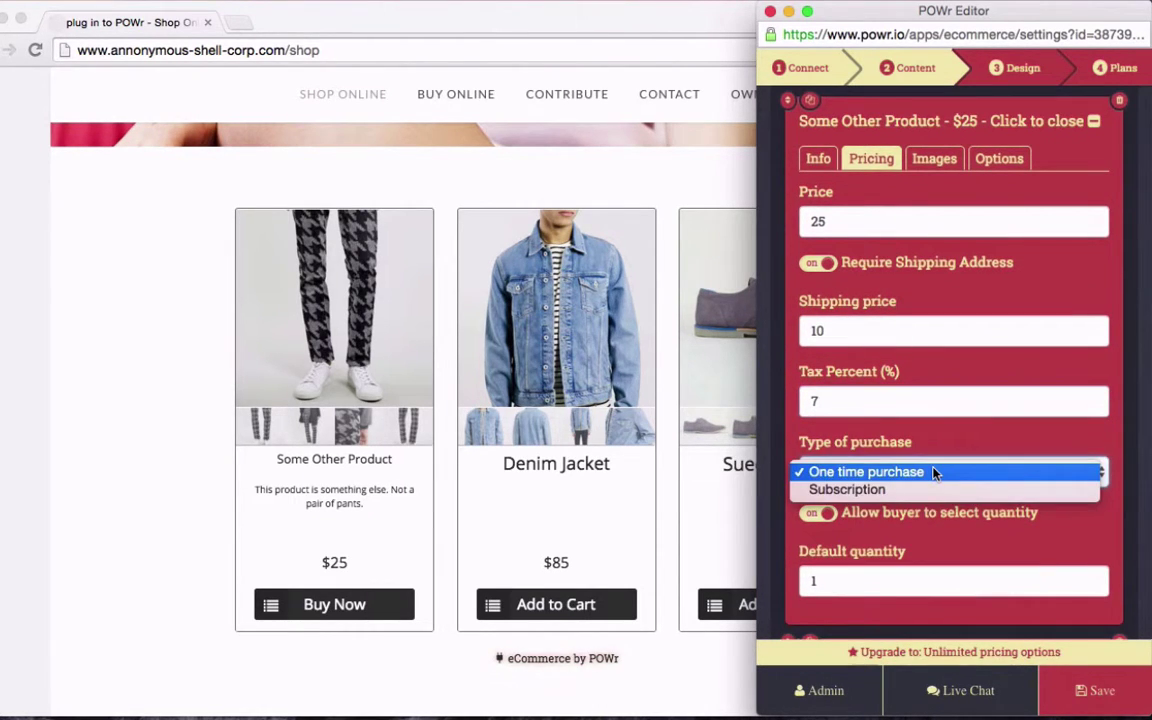
left_click(935, 472)
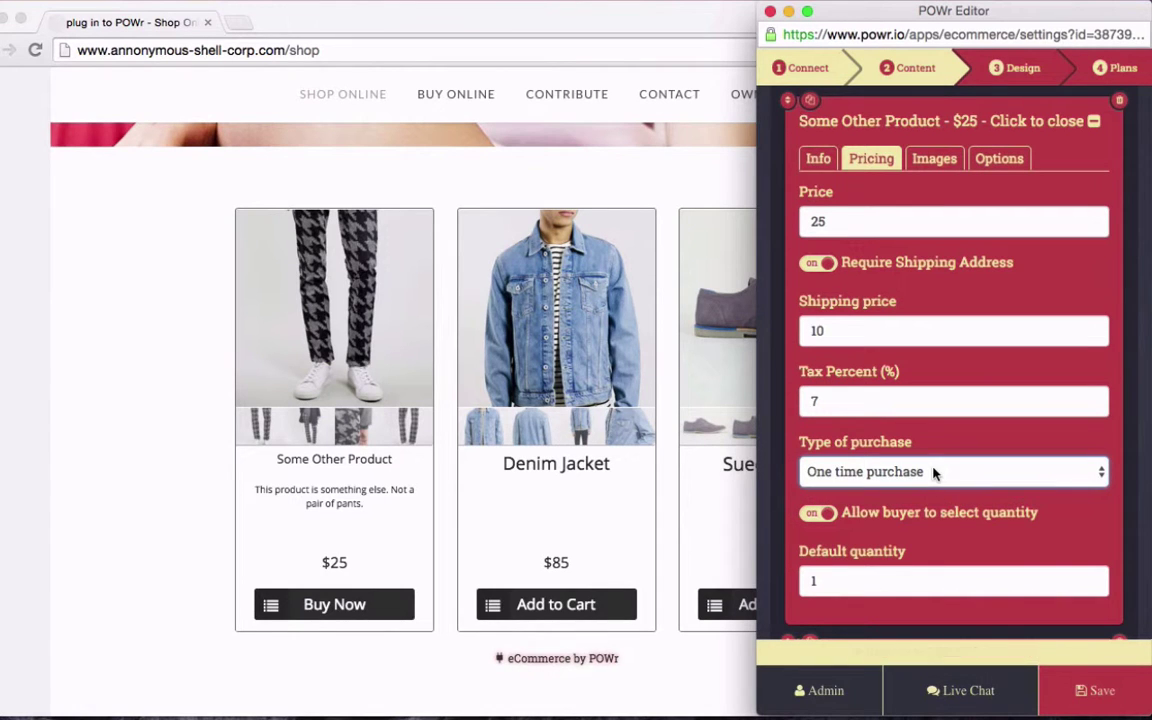
left_click(896, 576)
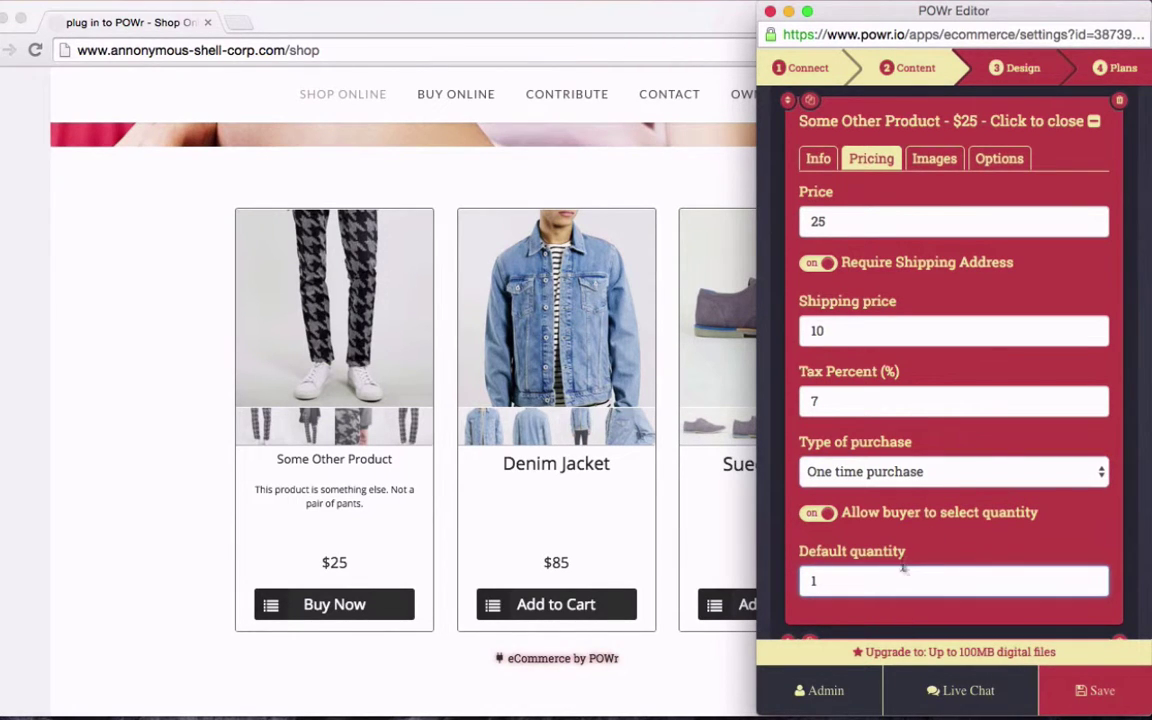
scroll(913, 377, "up", 2)
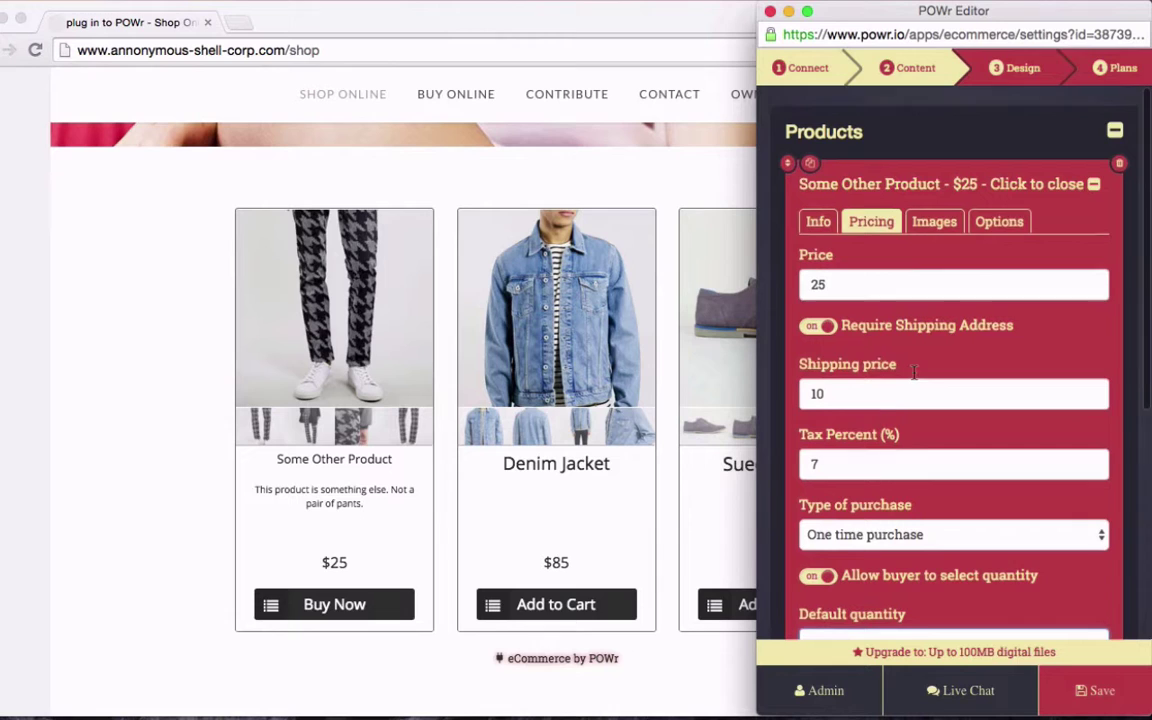
Delete all four pants photos from the product's Images
left_click(934, 225)
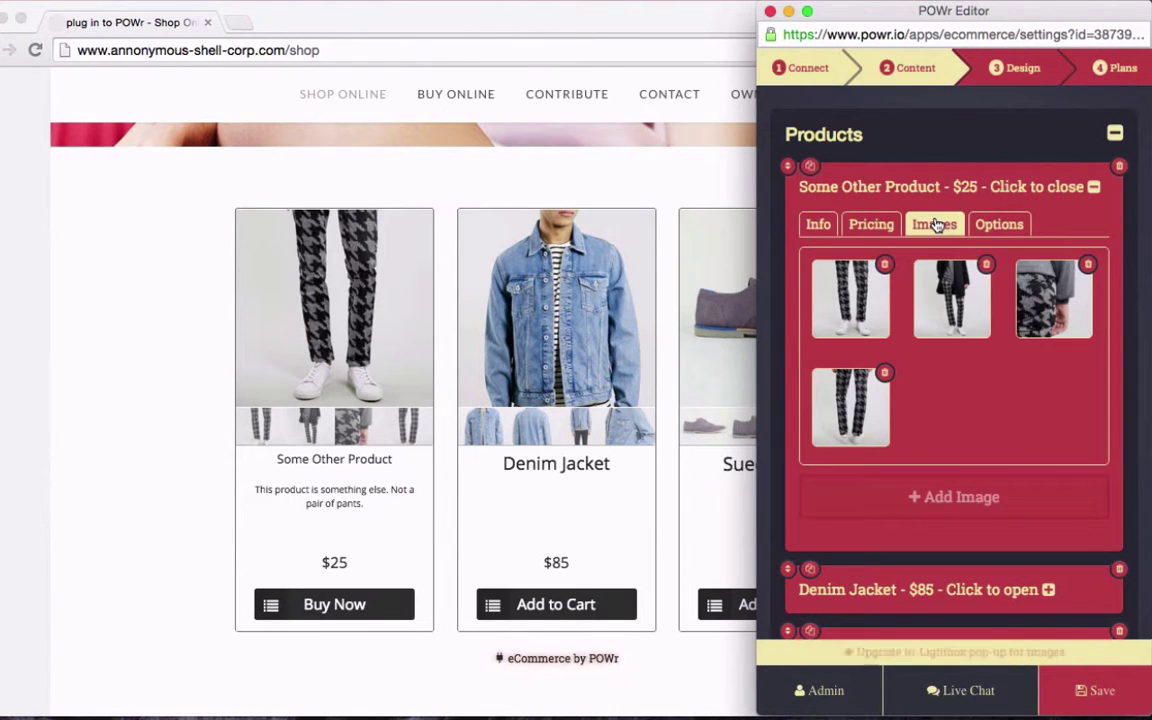
left_click(888, 270)
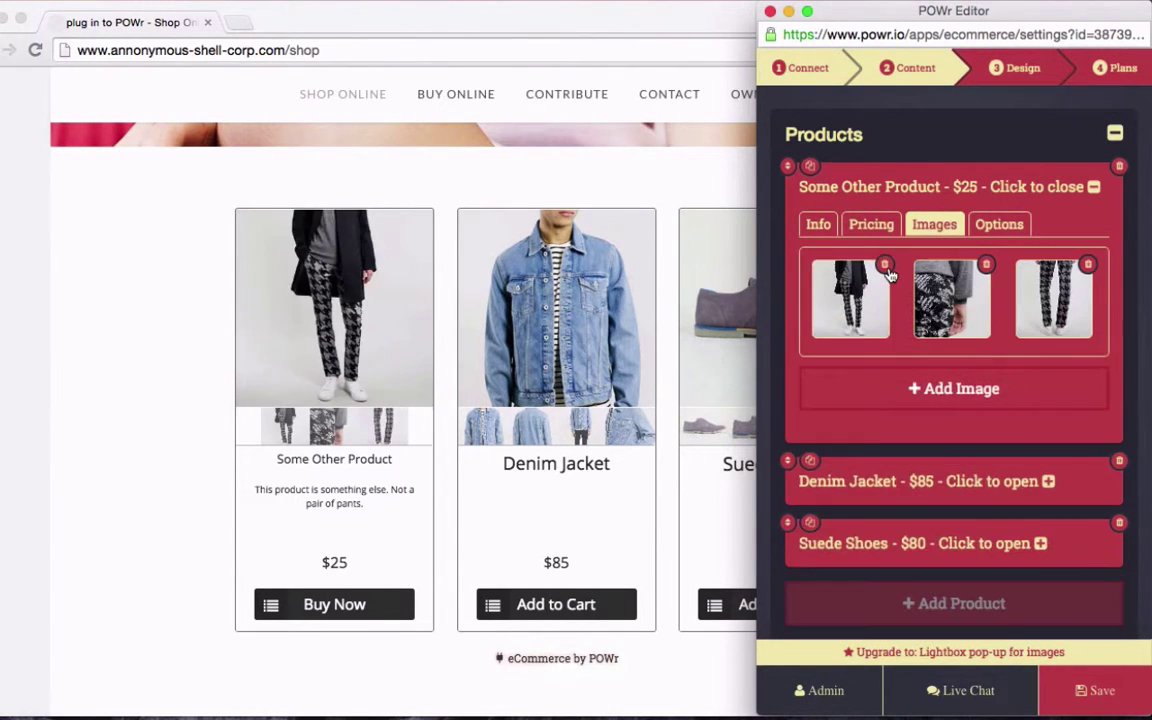
left_click(888, 270)
left_click(888, 270)
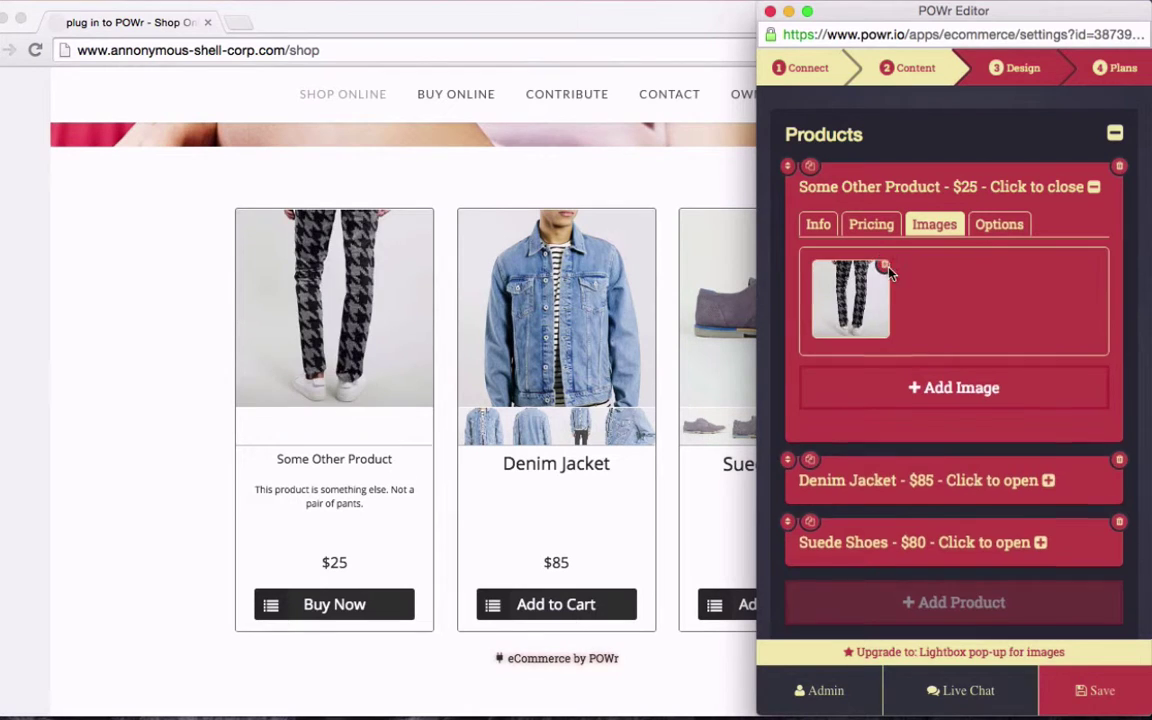
left_click(889, 268)
Add three straw hat pictures from the Image Manager to the product
left_click(960, 281)
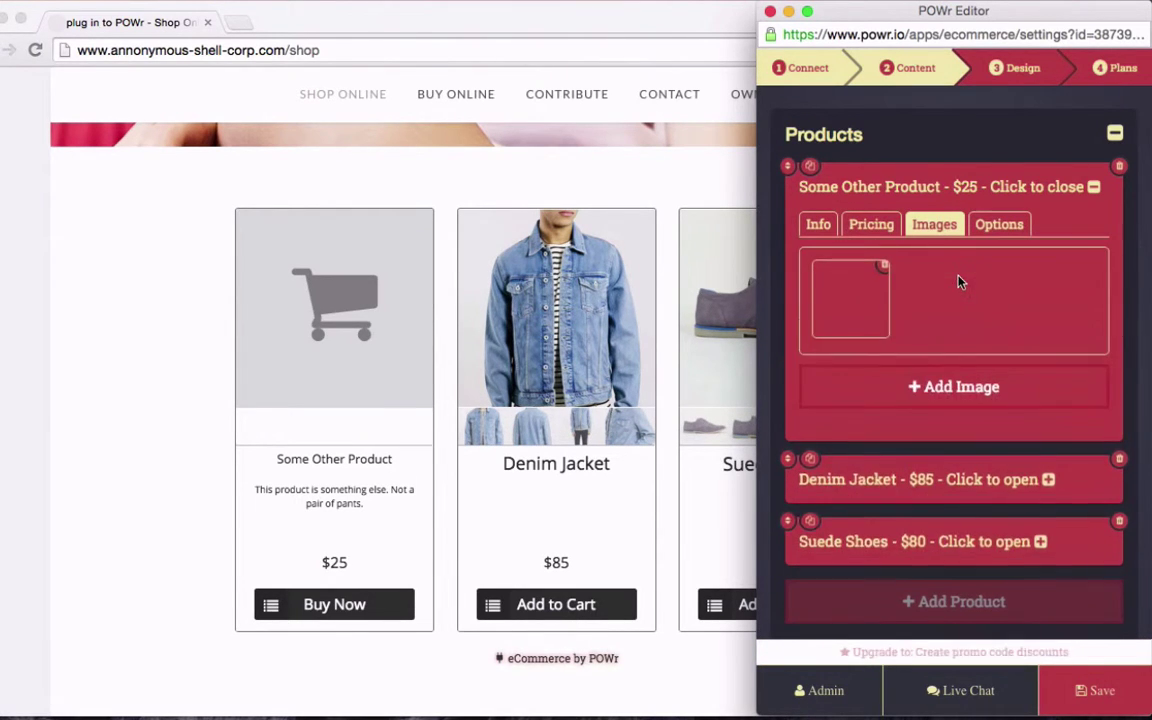
scroll(960, 284, "down", 5)
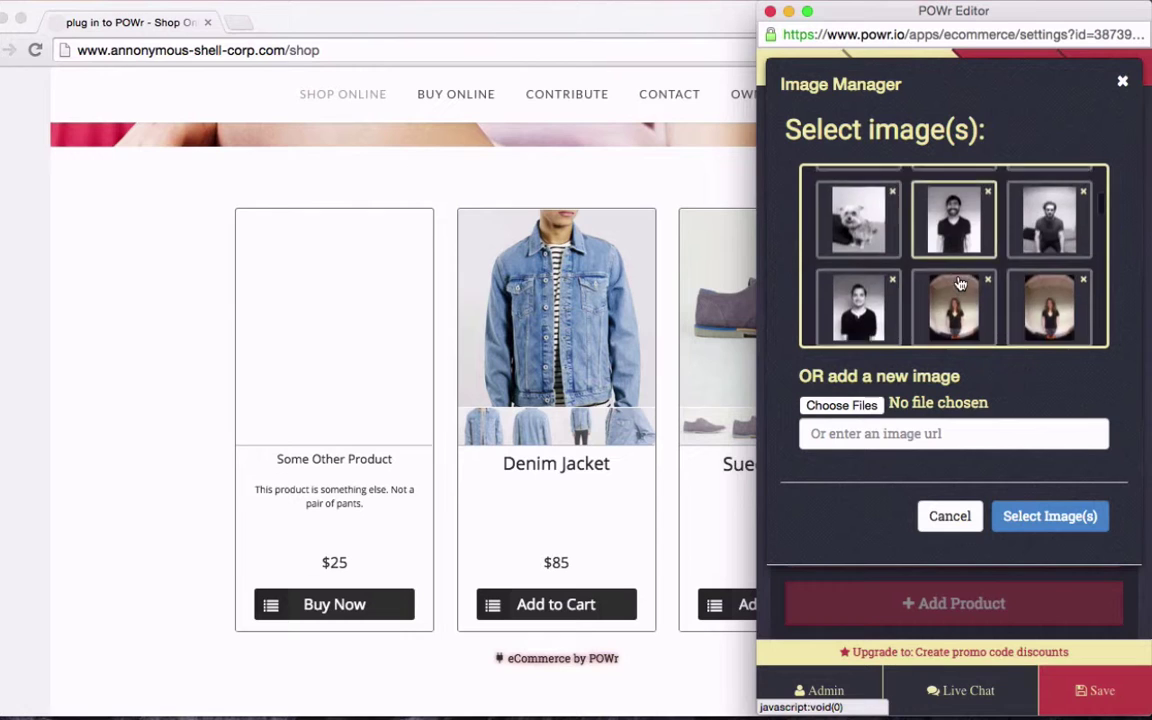
scroll(960, 284, "down", 5)
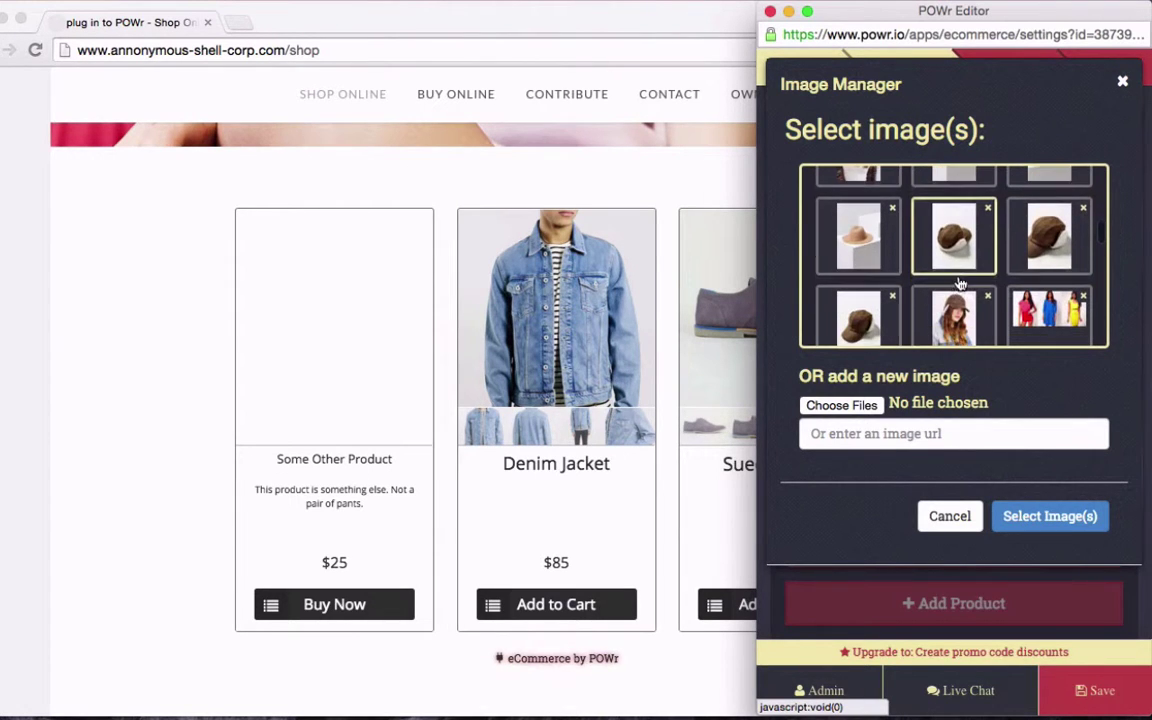
scroll(960, 283, "up", 4)
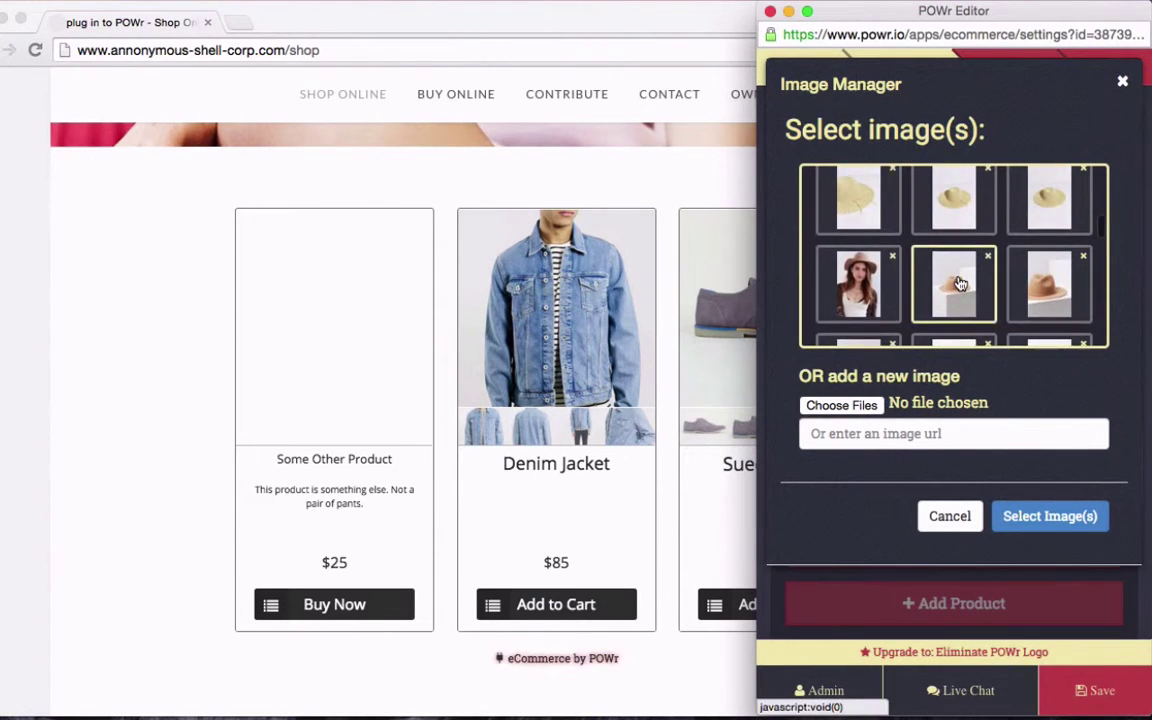
left_click(872, 290)
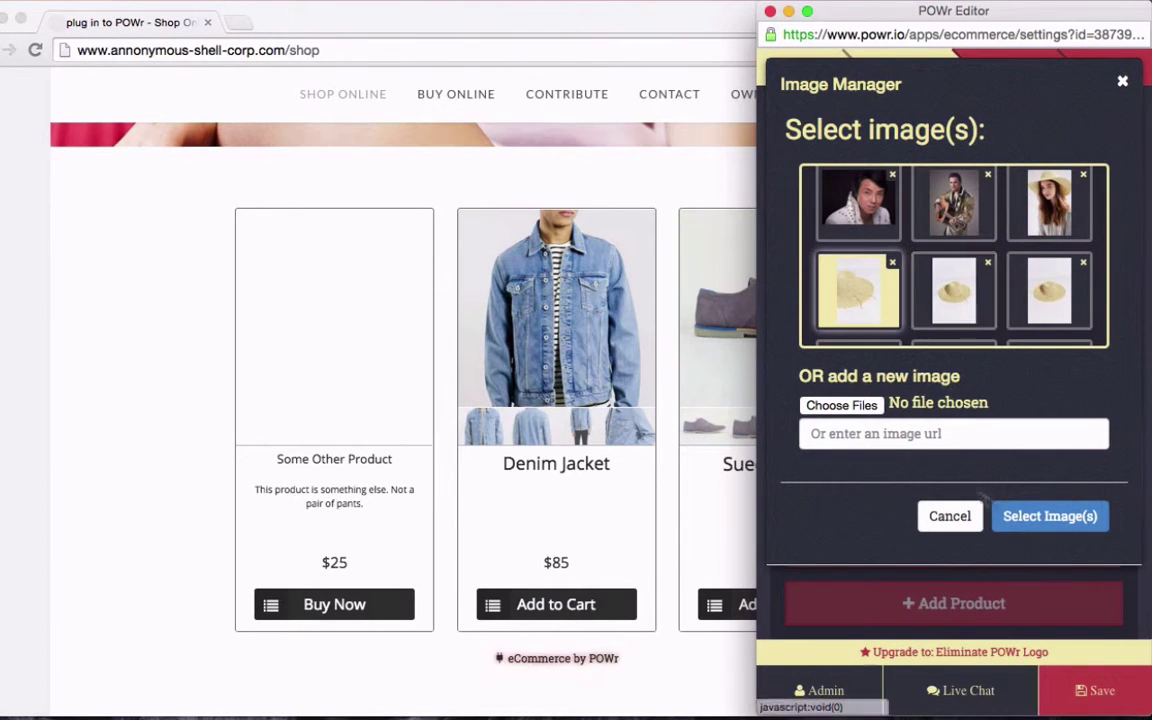
left_click(1040, 518)
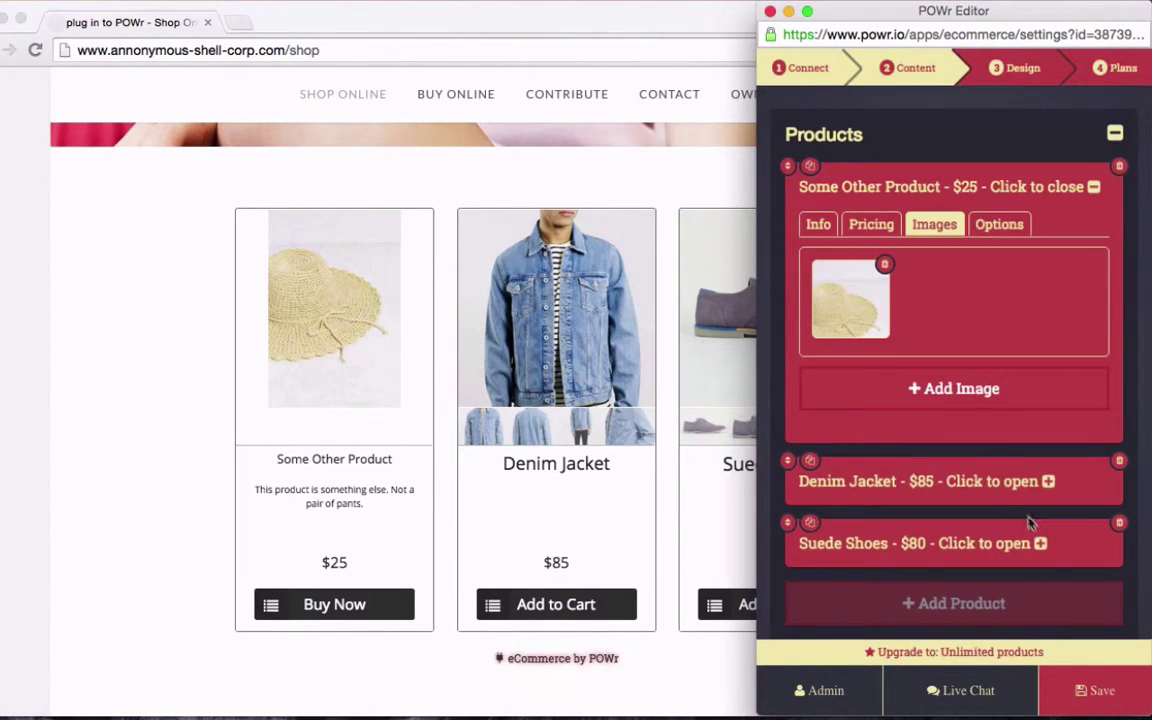
left_click(960, 391)
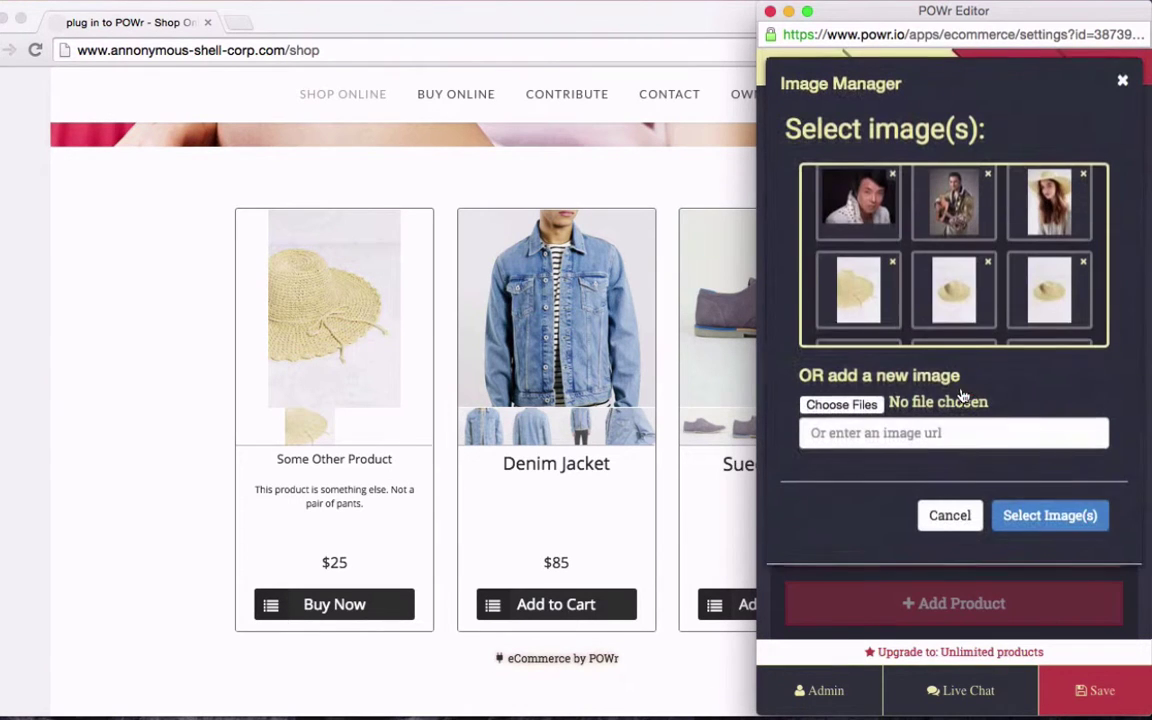
left_click(1063, 305)
scroll(1054, 303, "down", 2)
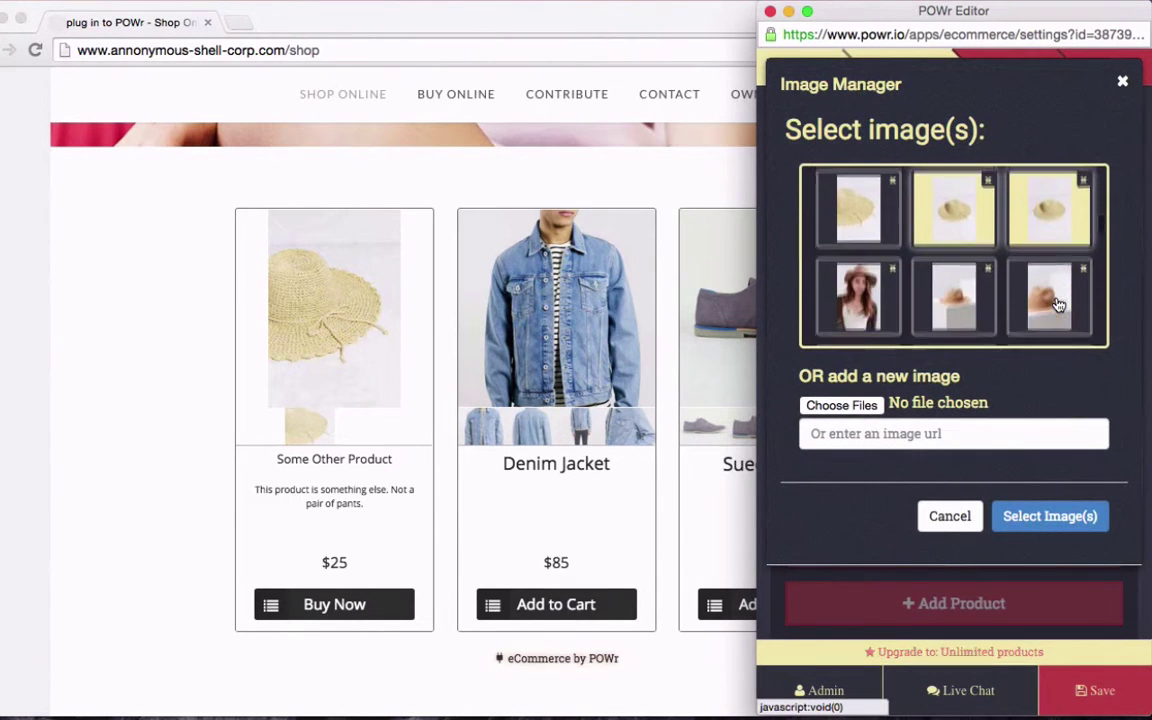
left_click(1030, 515)
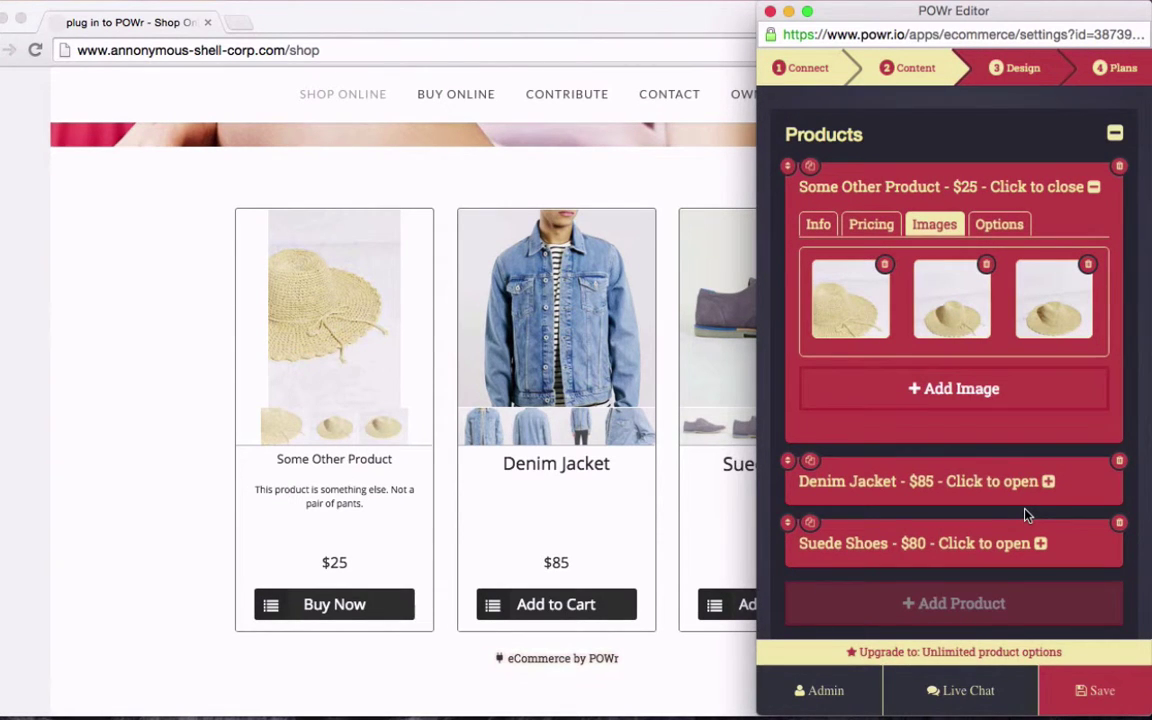
Delete the Size option group and add a new group labelled Color
left_click(997, 227)
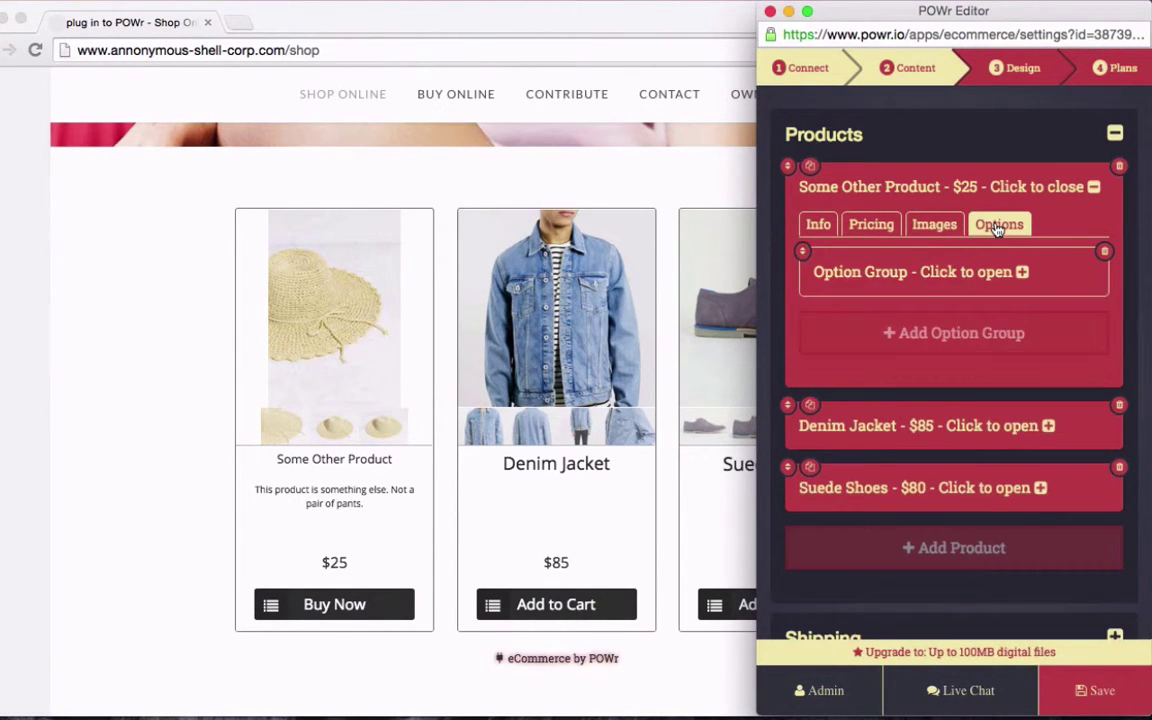
left_click(918, 273)
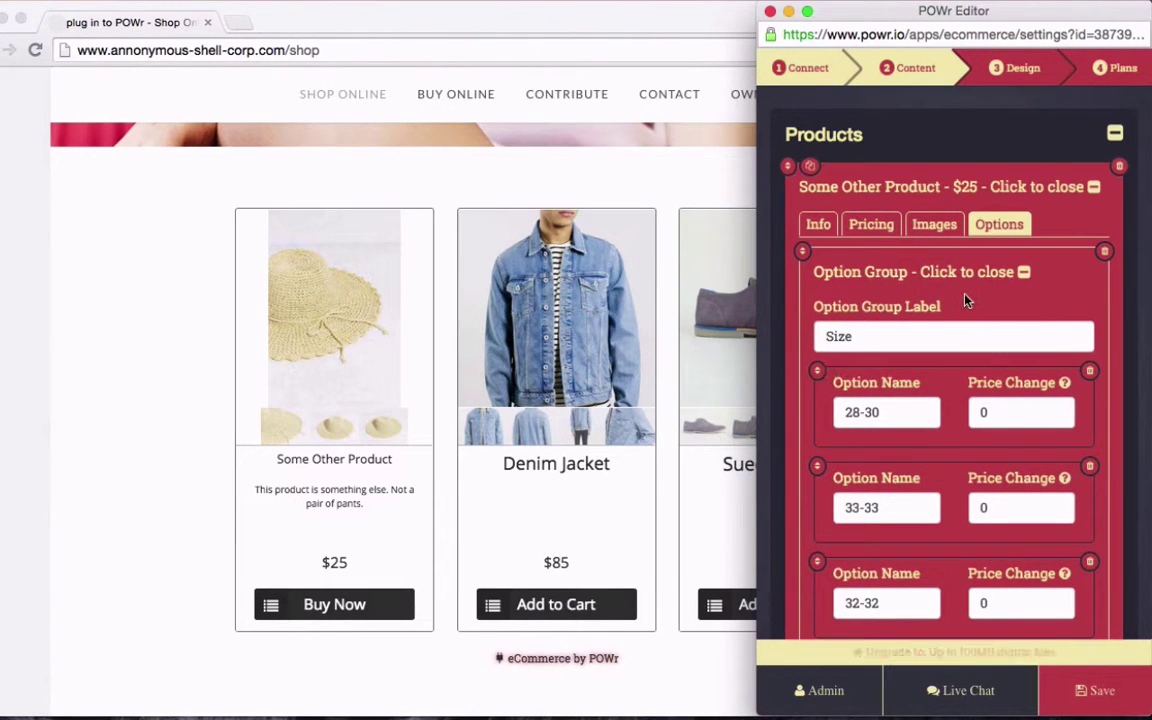
left_click(1105, 252)
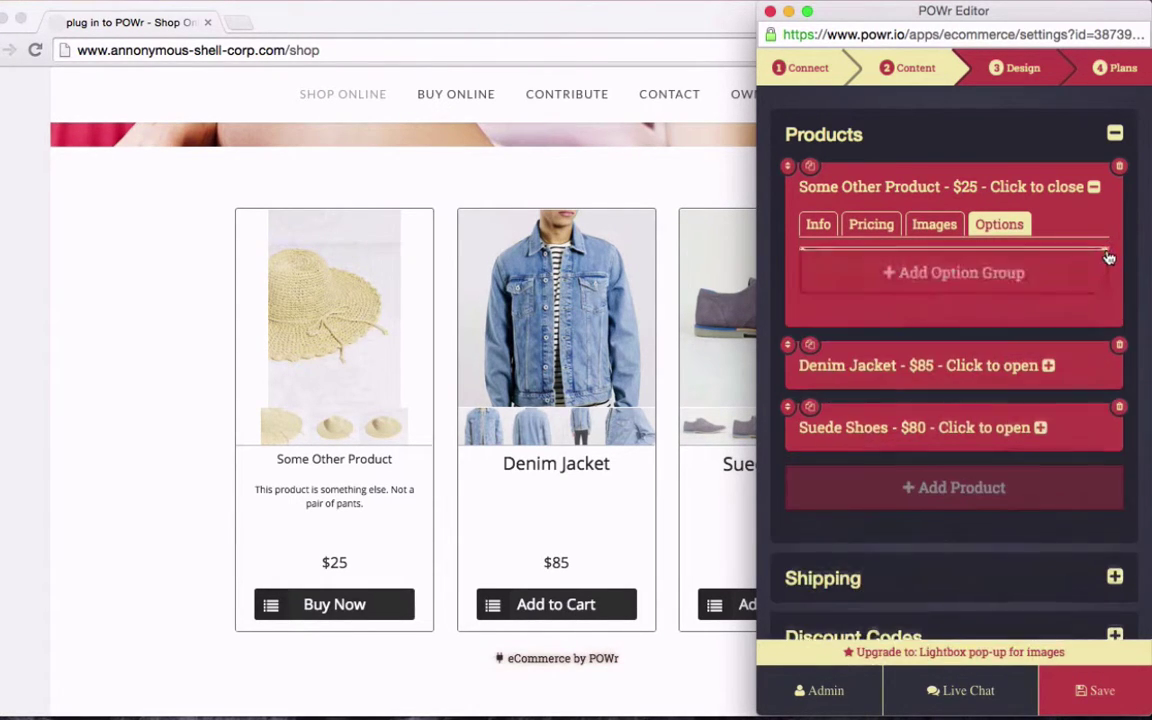
left_click(1003, 272)
left_click(990, 271)
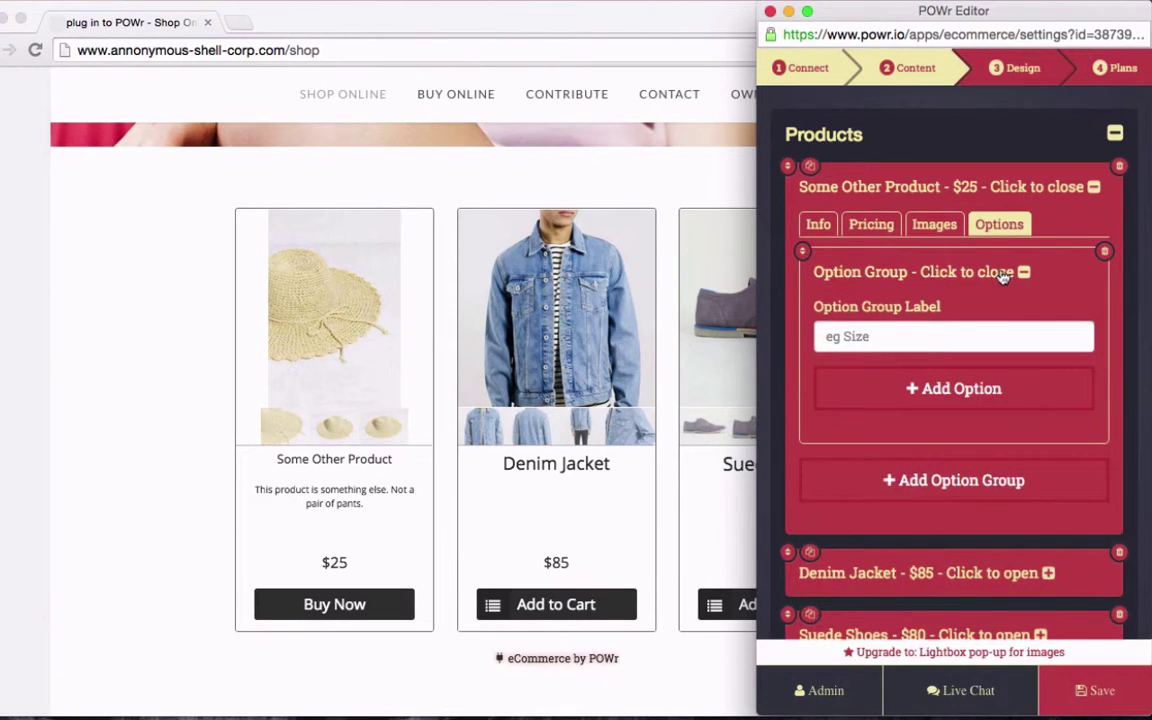
left_click(941, 336)
type("Color")
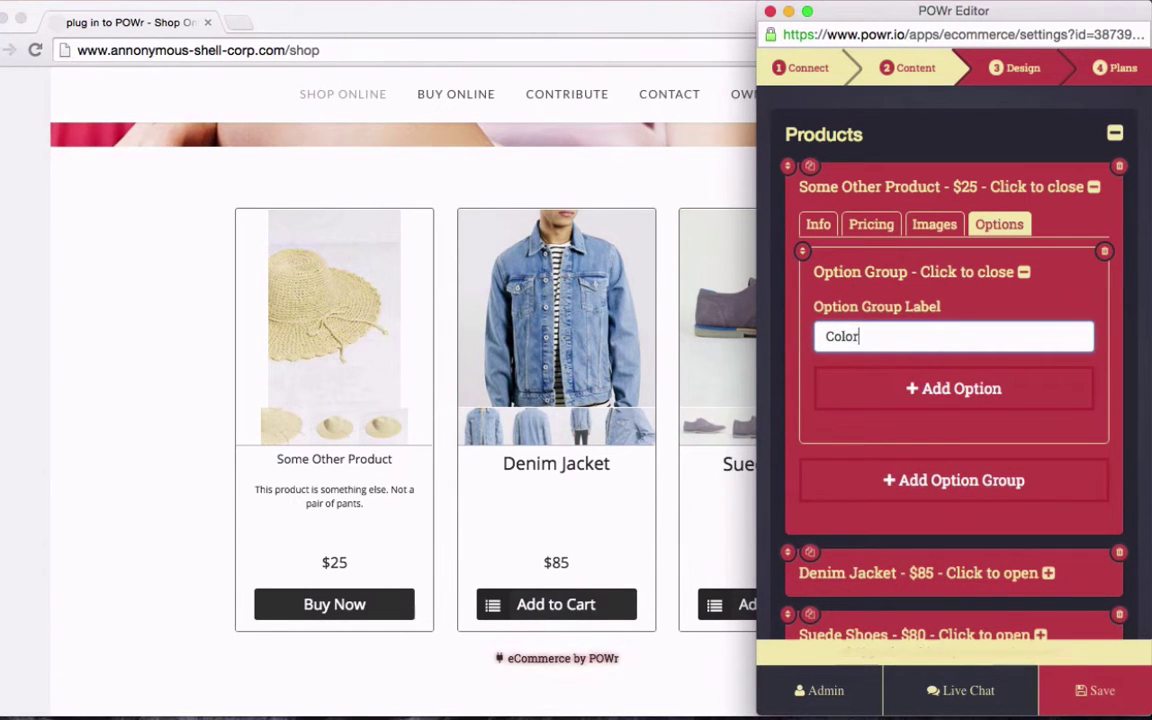
Add Red, White and Banana options with price changes +5, +10 and -10, and save
left_click(948, 392)
scroll(944, 393, "down", 2)
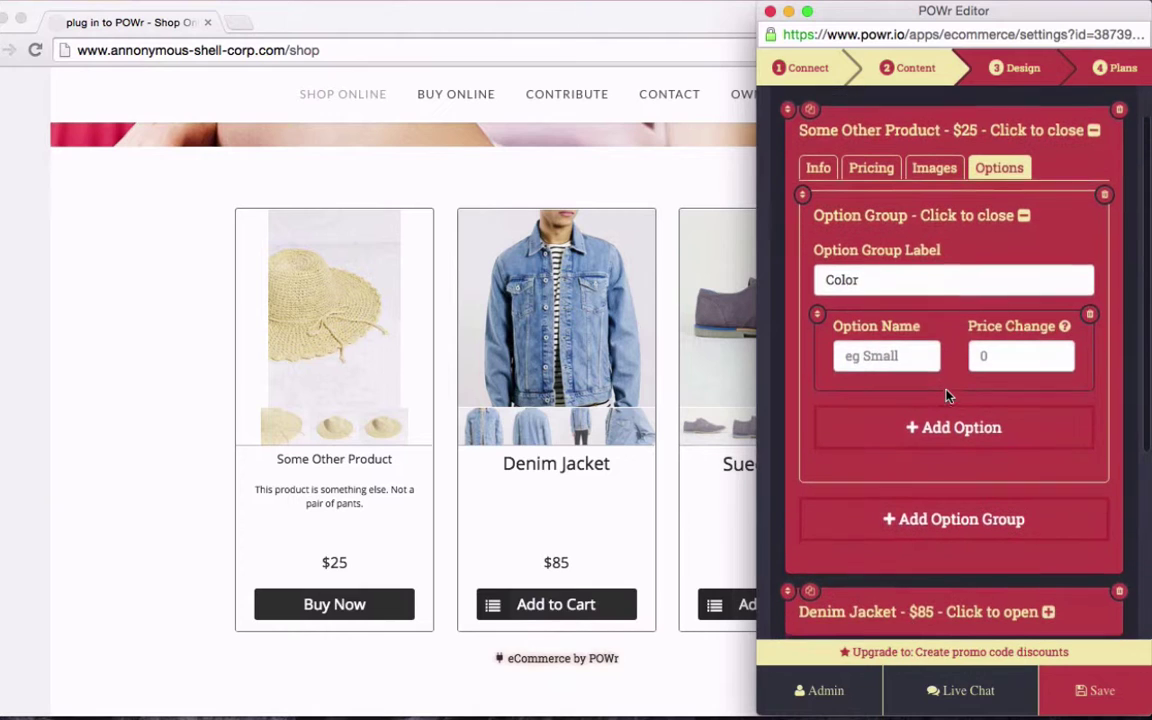
left_click(900, 352)
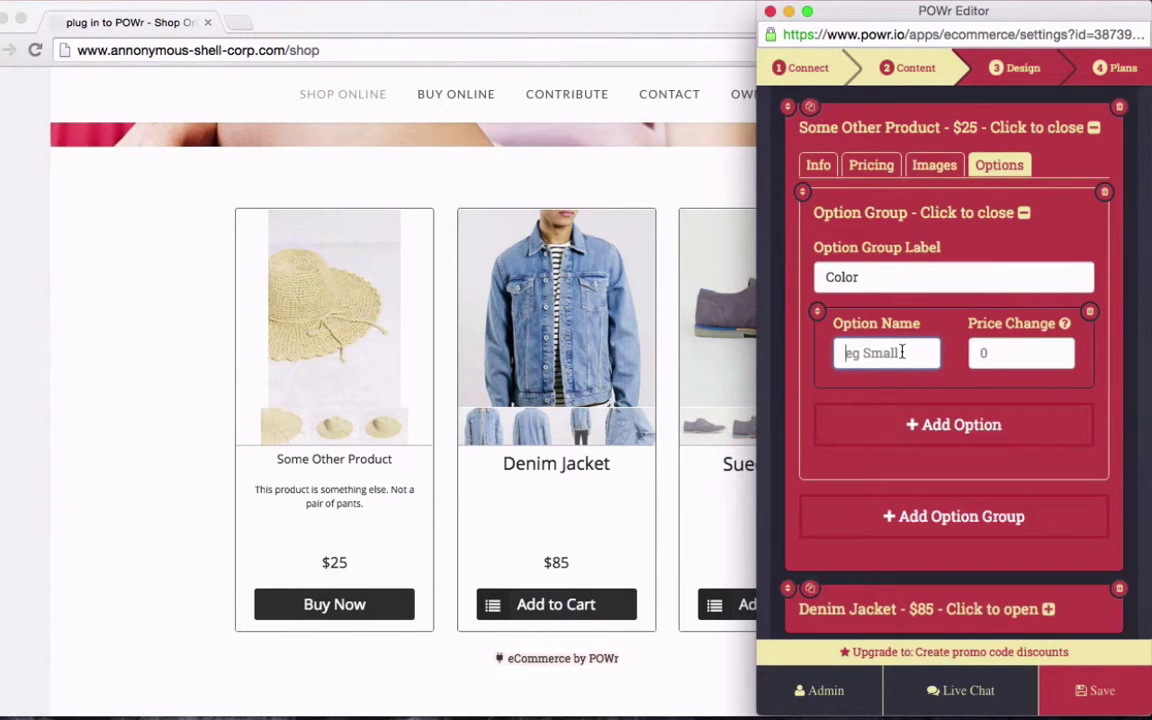
type("Red")
left_click(923, 428)
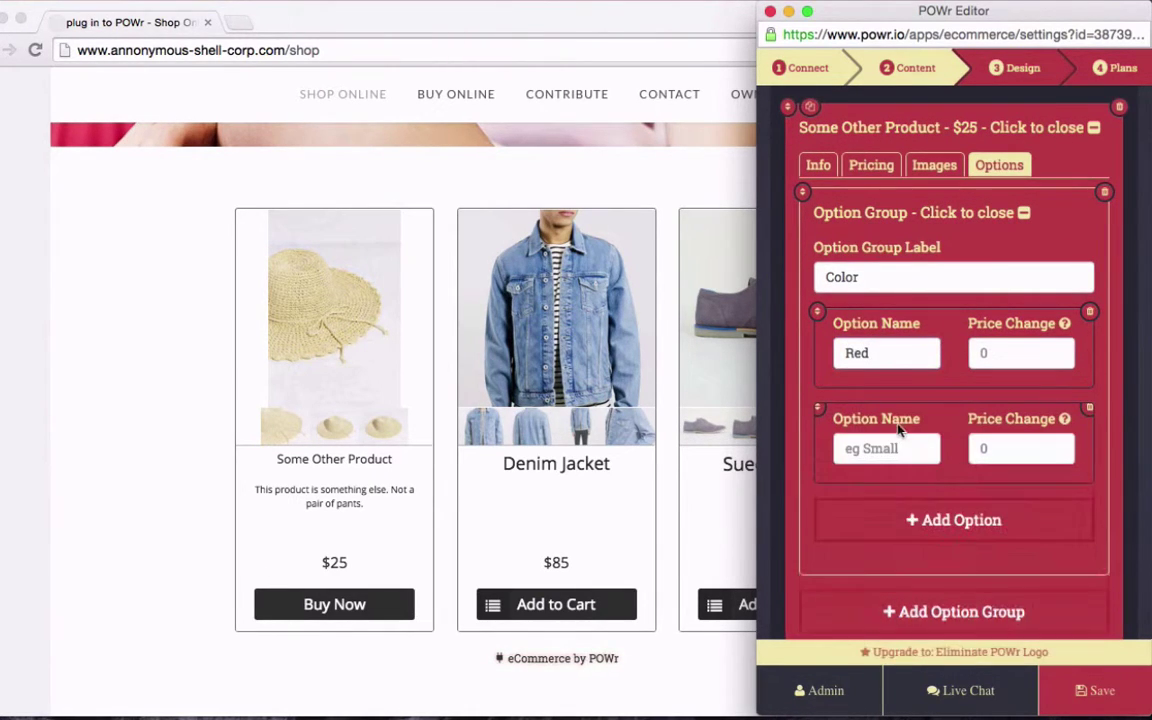
left_click(900, 516)
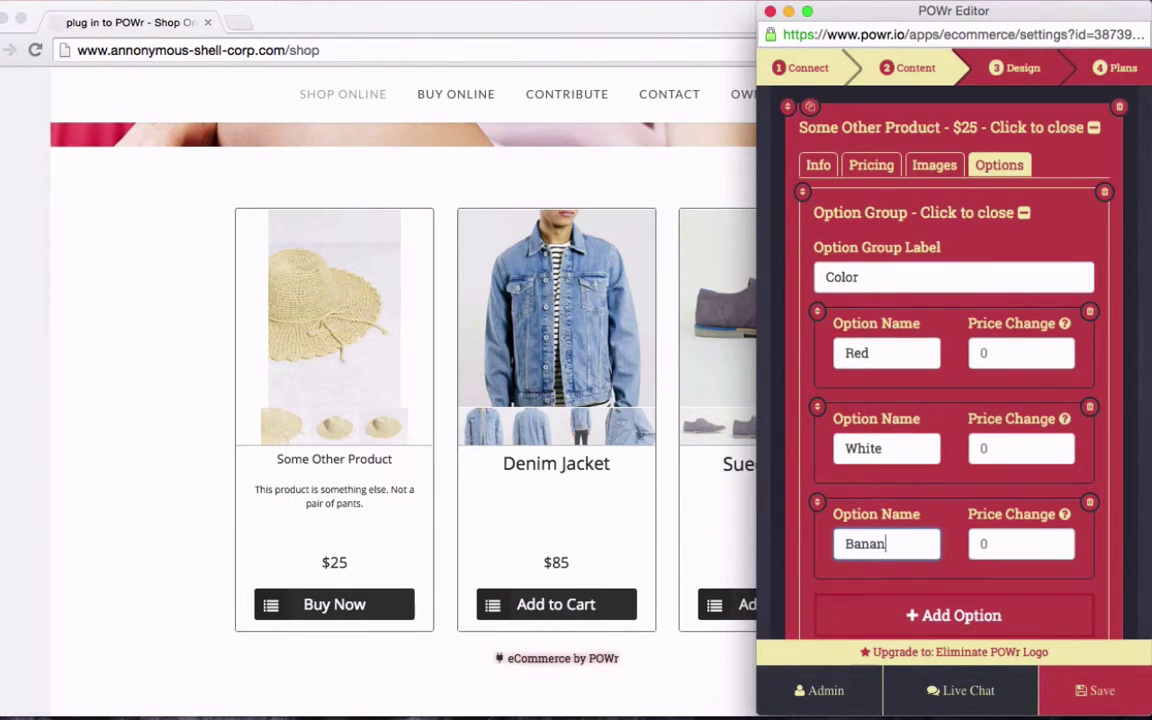
left_click(1010, 352)
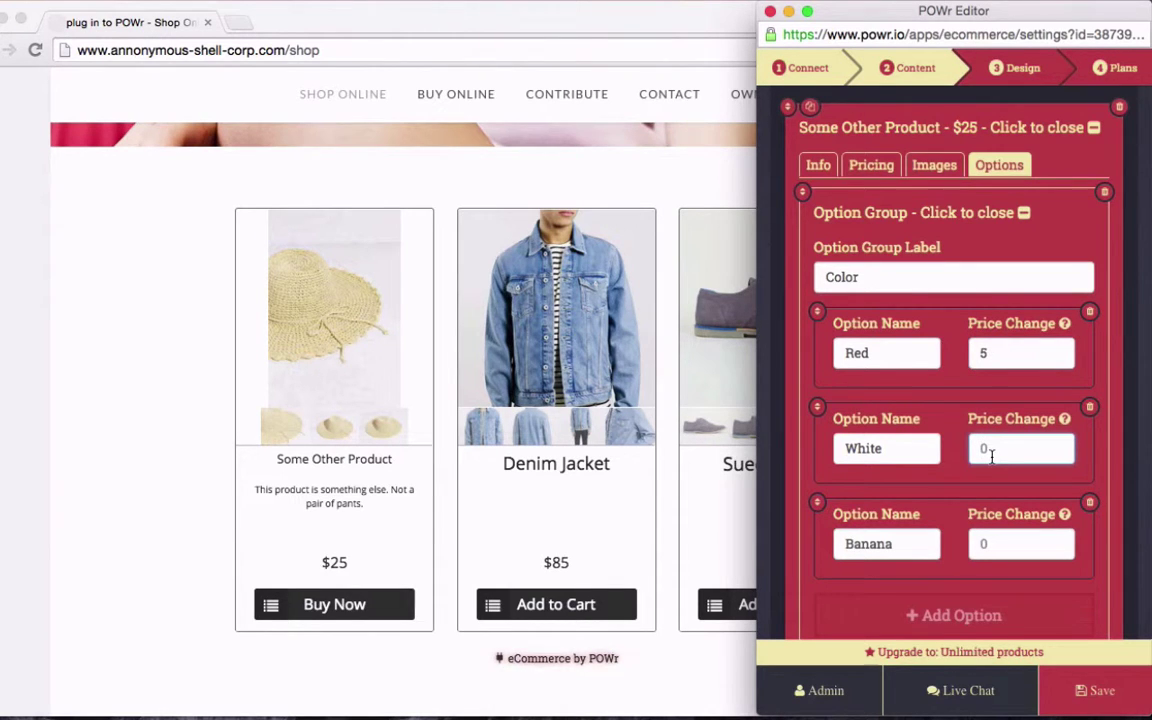
left_click(997, 544)
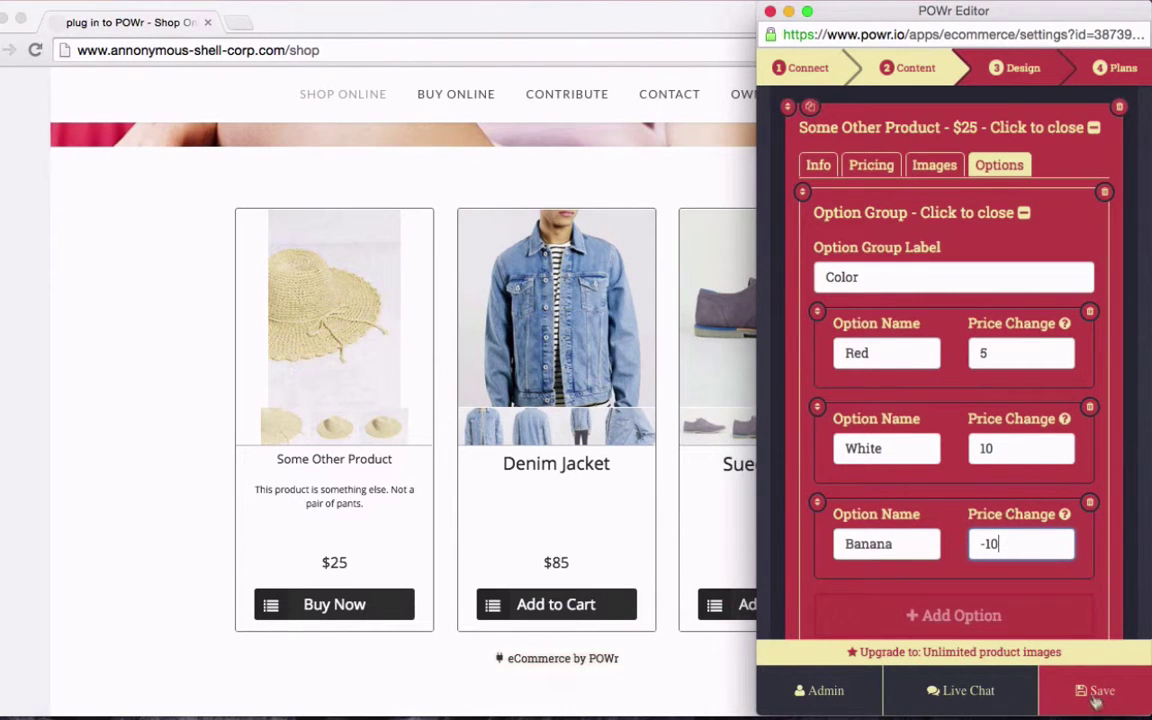
left_click(1002, 394)
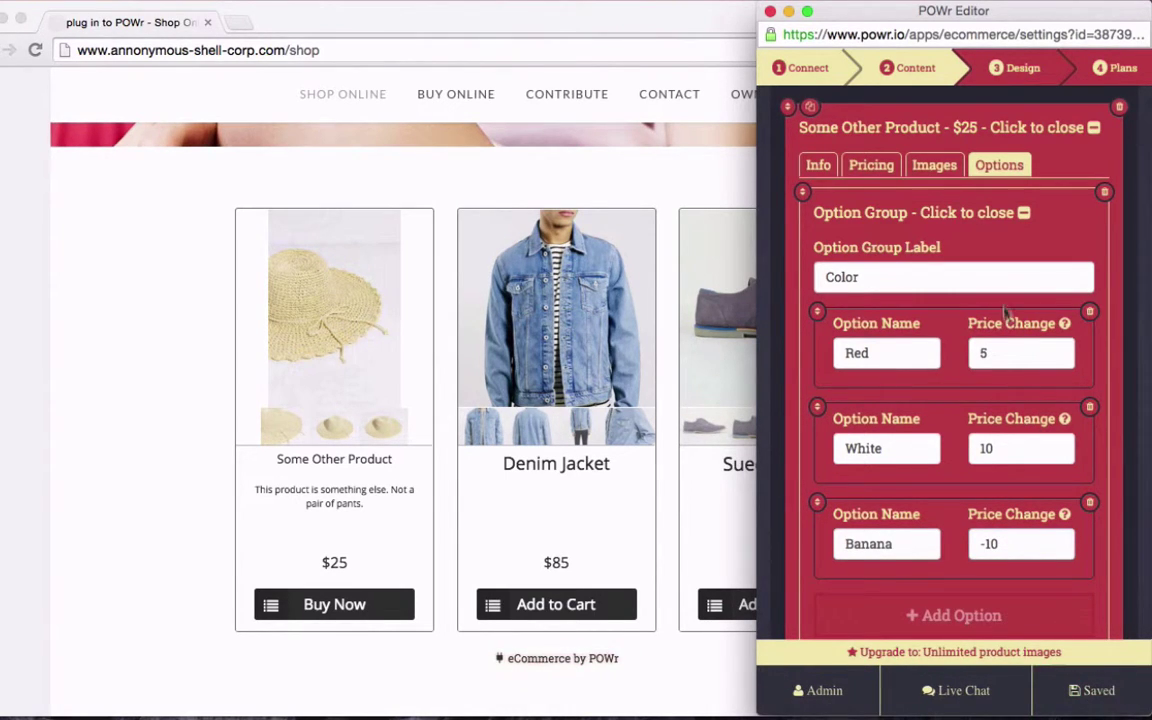
left_click(1016, 67)
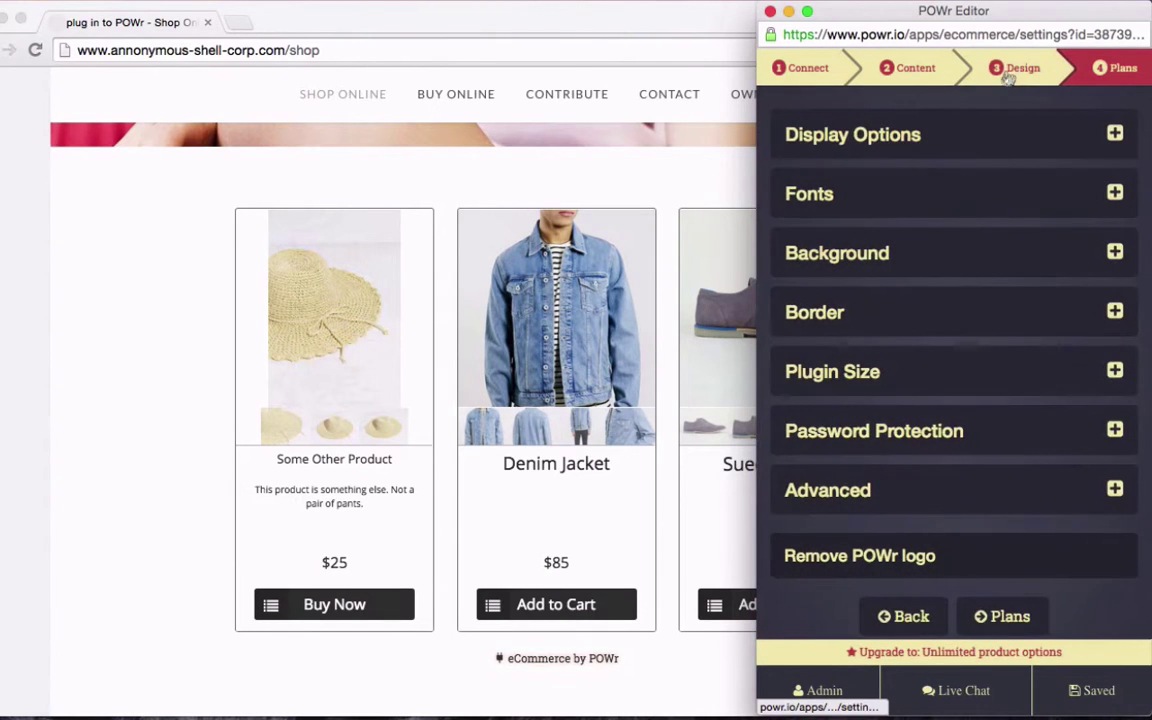
left_click(904, 144)
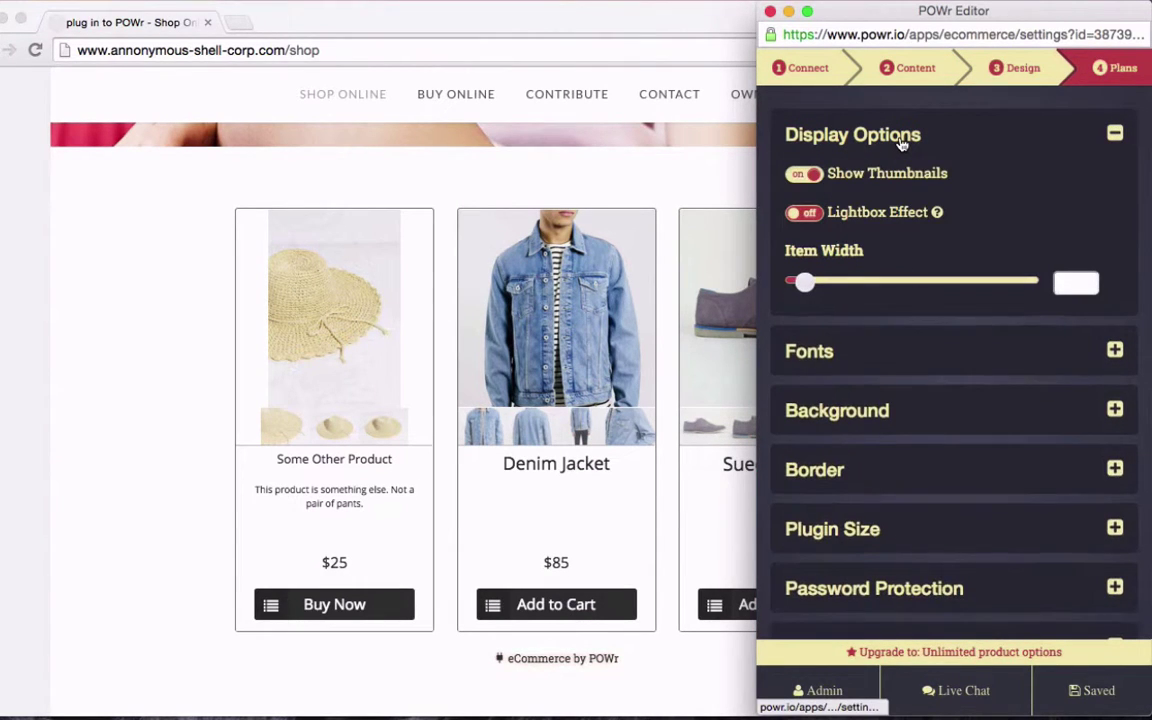
left_click(900, 134)
left_click(880, 200)
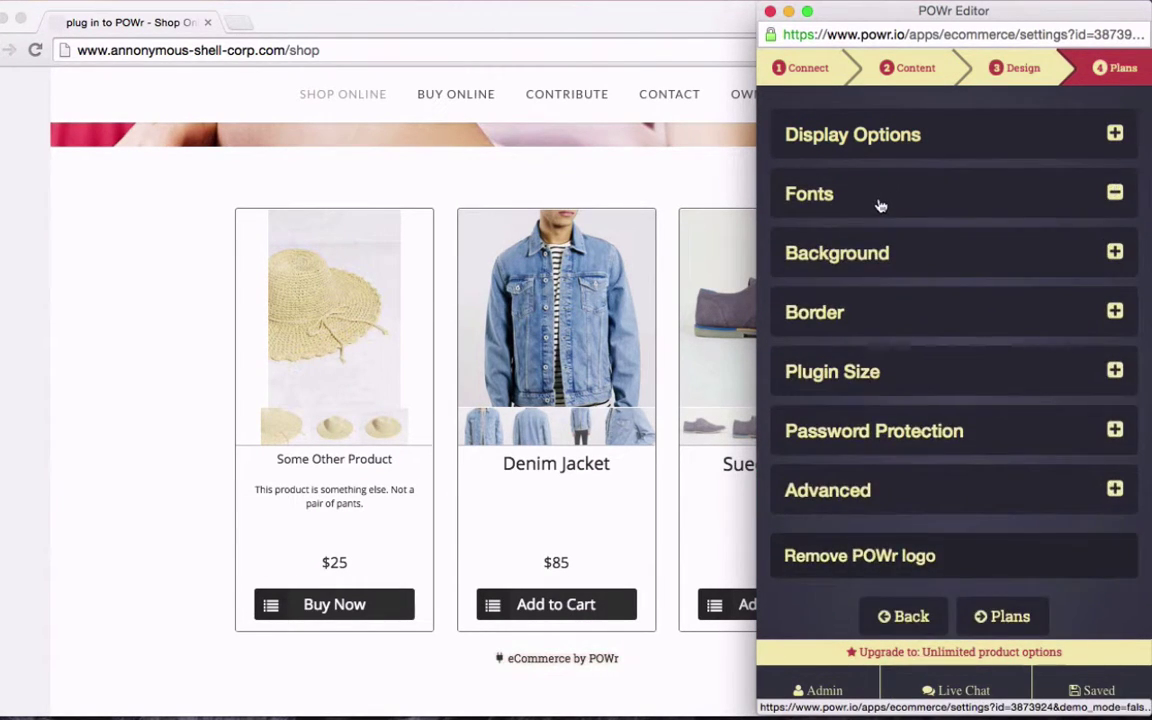
left_click(882, 205)
left_click(880, 262)
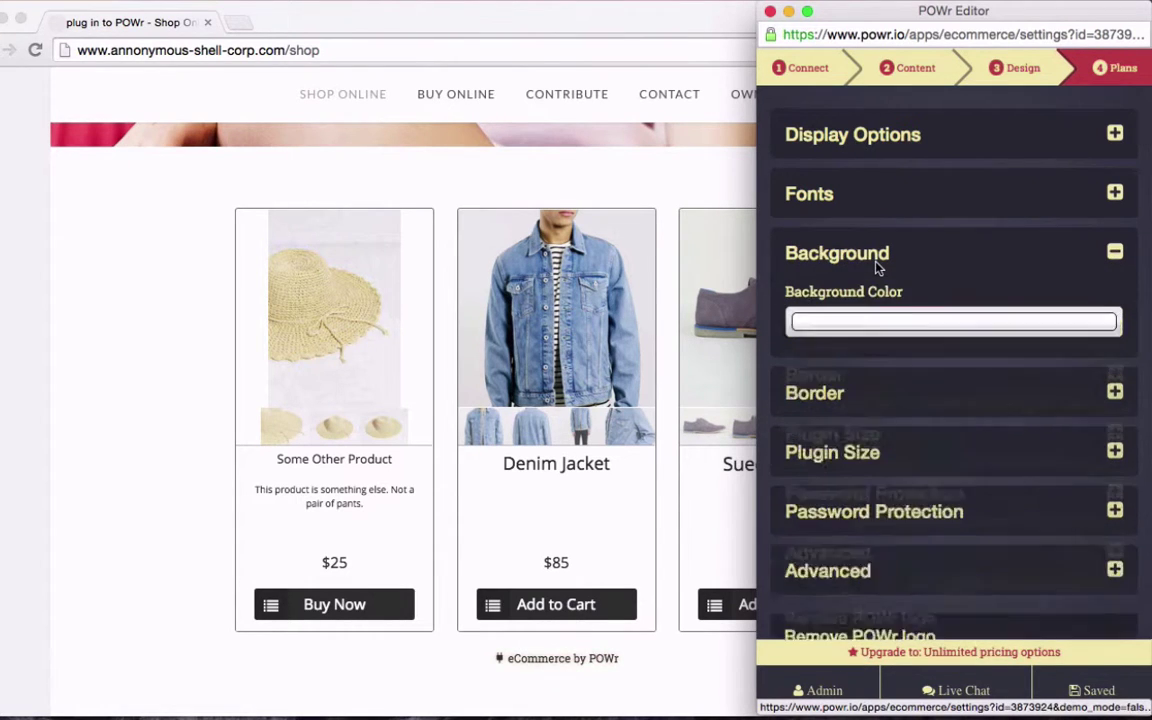
left_click(877, 266)
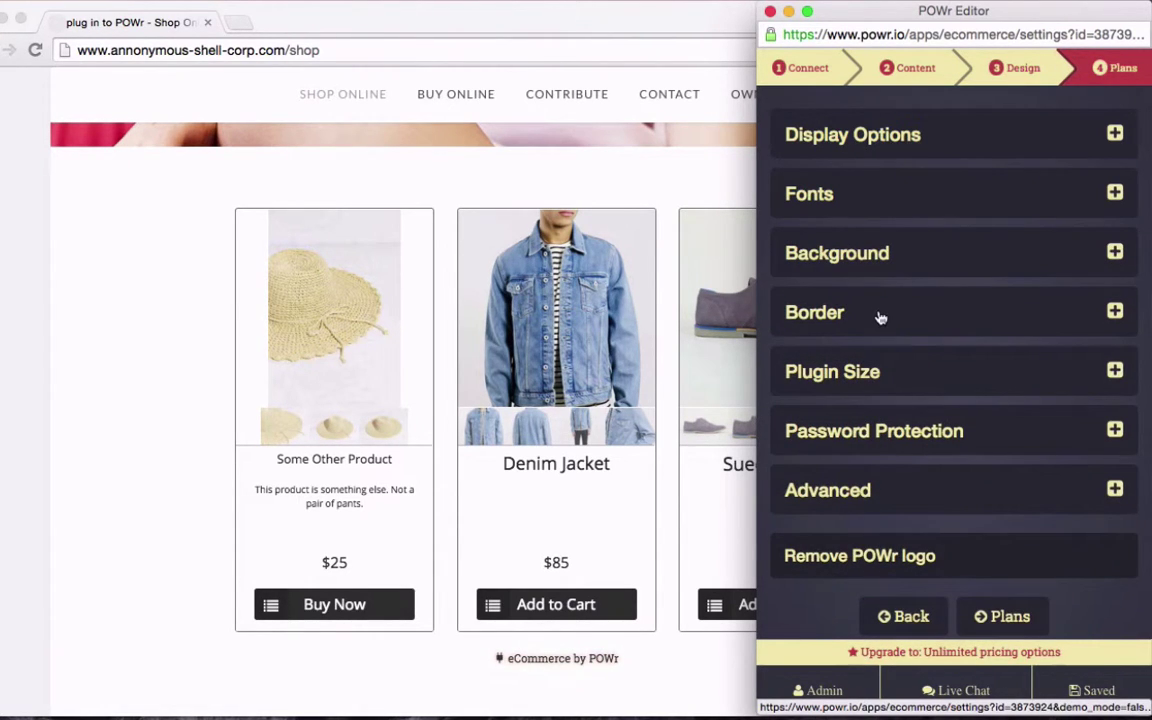
Close the editor and check the hat's details on the live shop
left_click(769, 12)
mouse_move(392, 514)
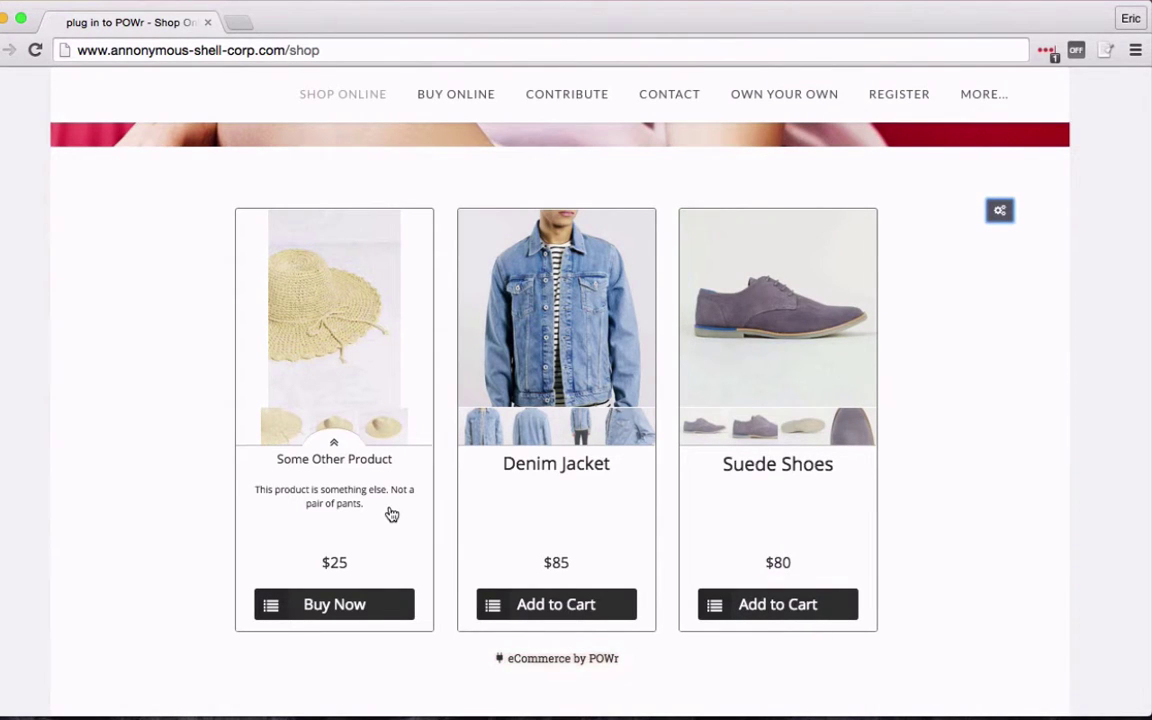
left_click(336, 446)
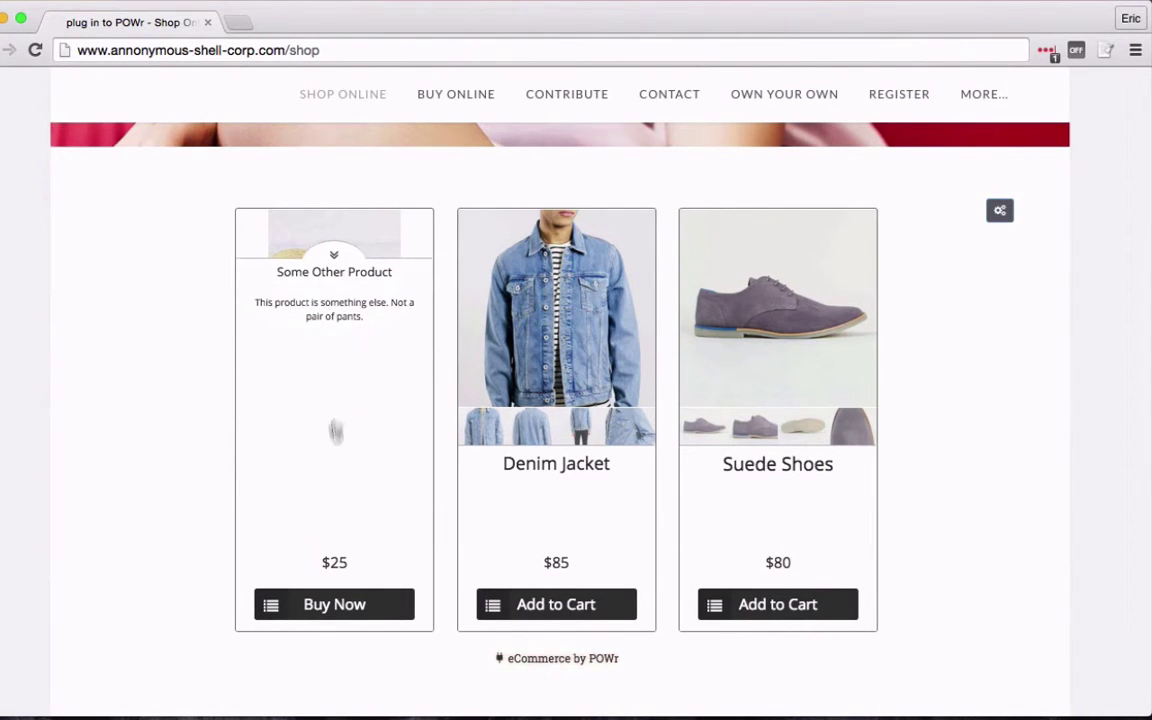
left_click(334, 255)
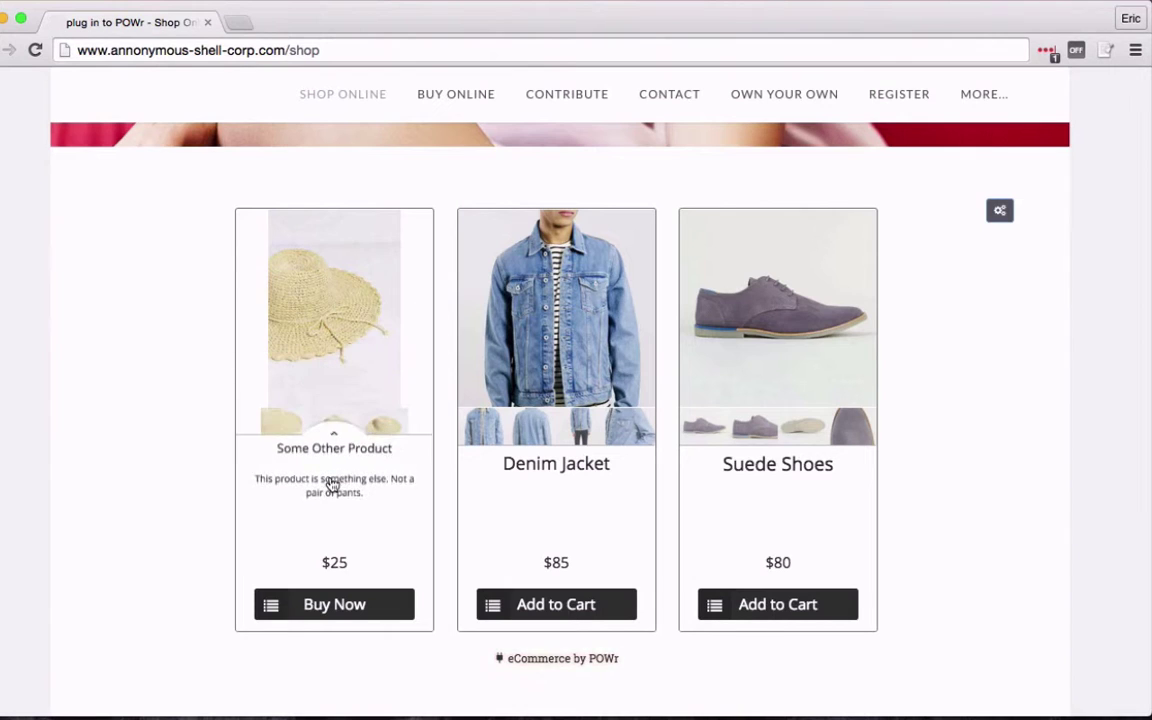
Buy the hat, trying Red and White before choosing Banana at $15, and proceed to checkout
left_click(349, 610)
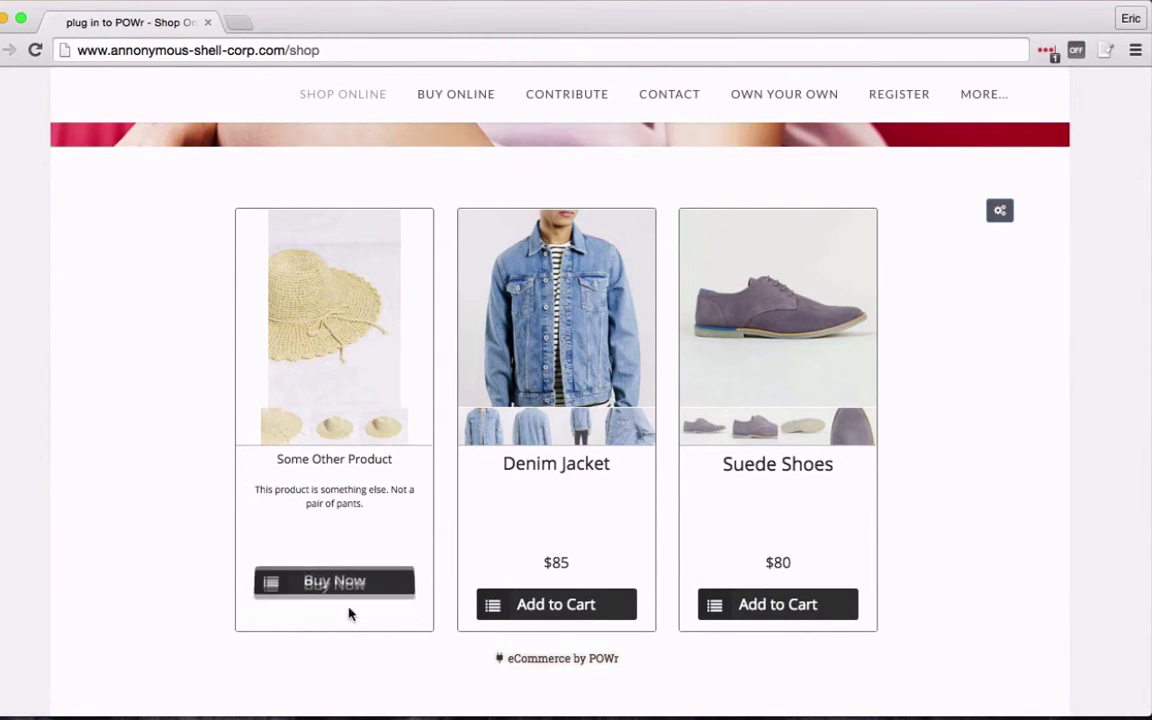
left_click(336, 537)
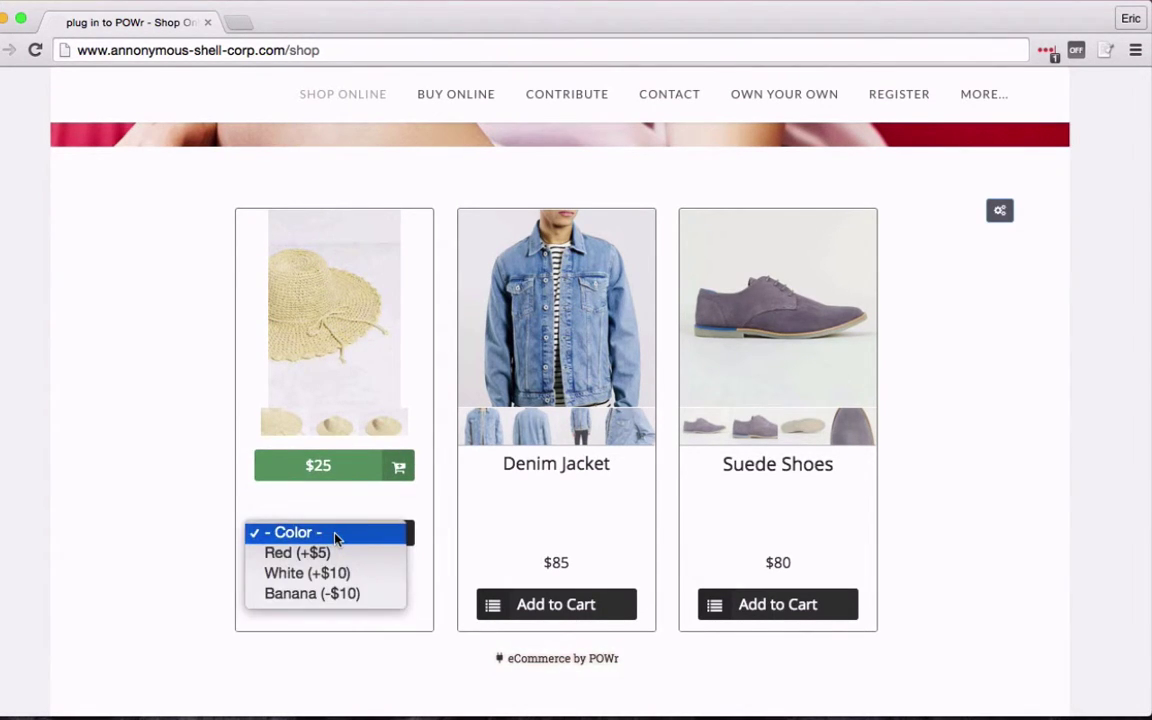
left_click(334, 550)
left_click(337, 541)
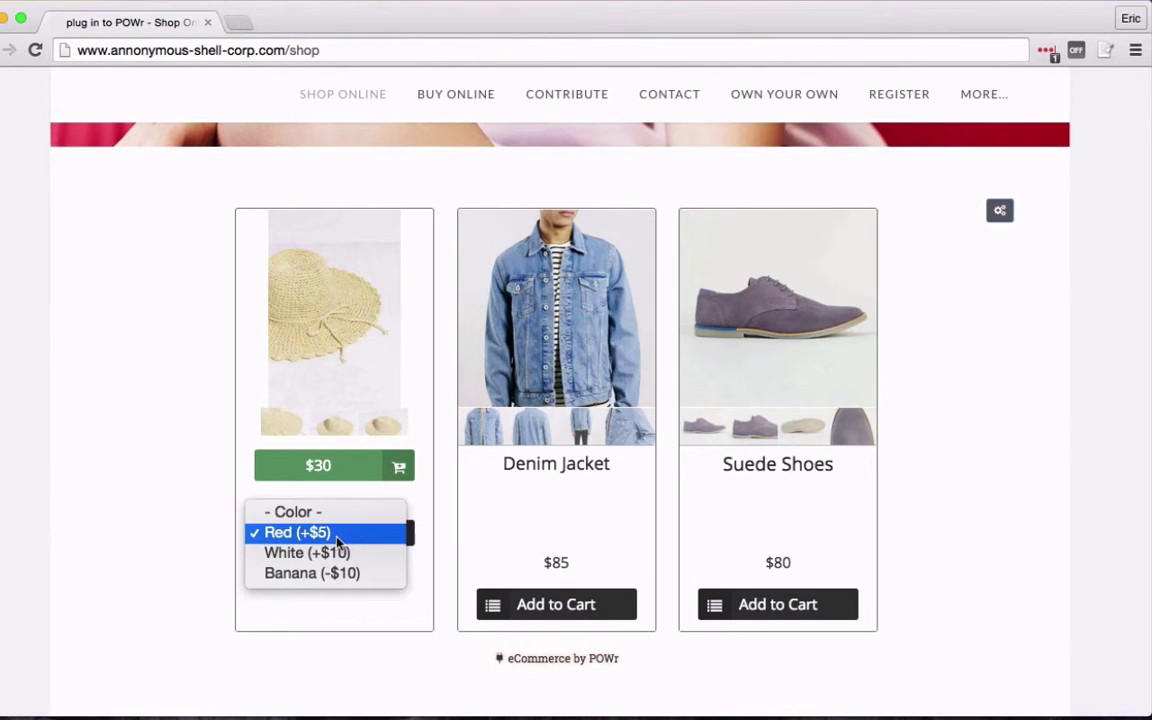
left_click(337, 553)
left_click(337, 535)
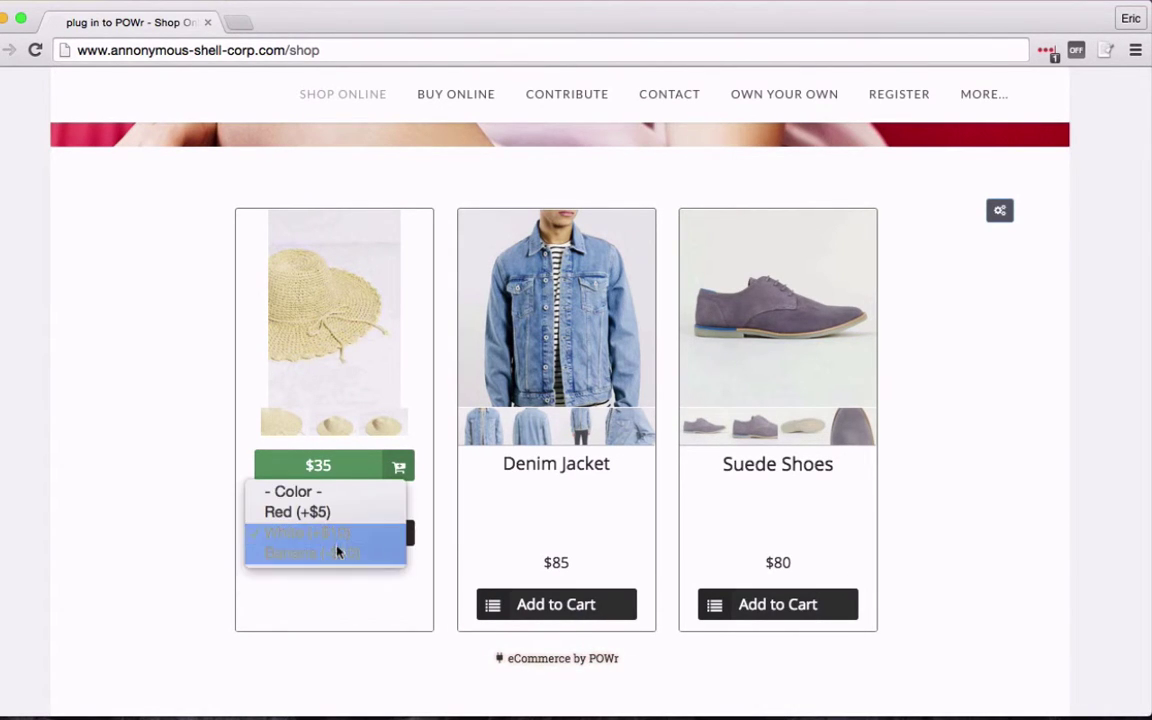
left_click(337, 555)
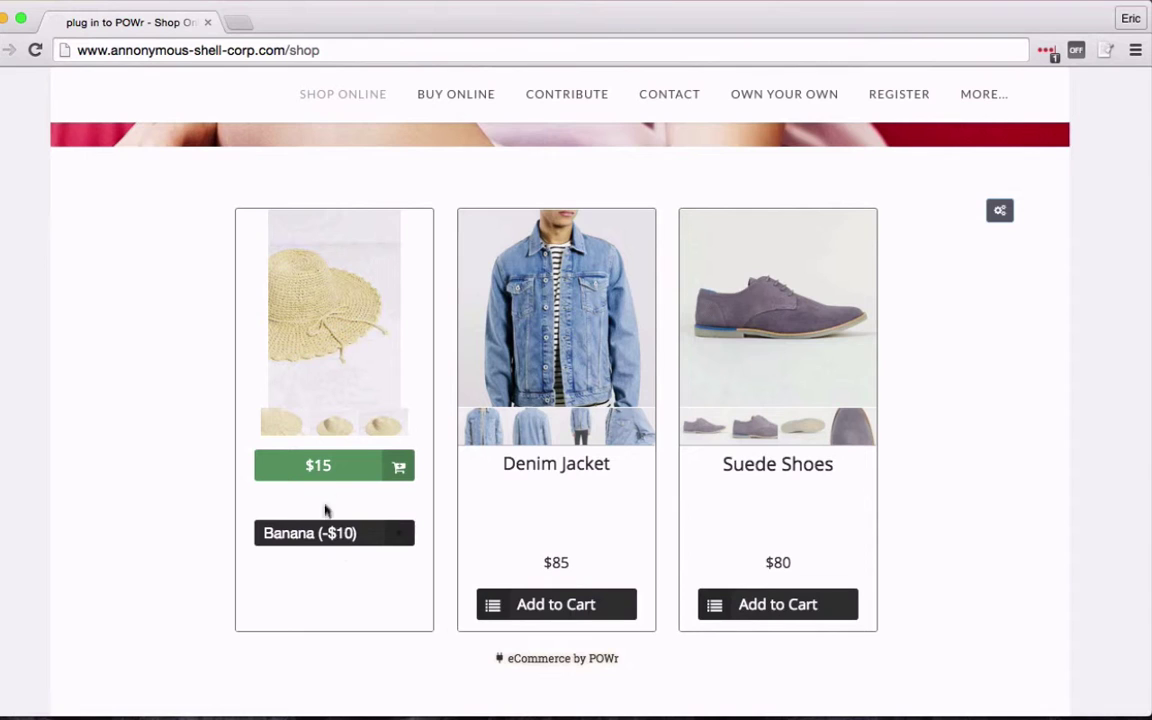
left_click(338, 470)
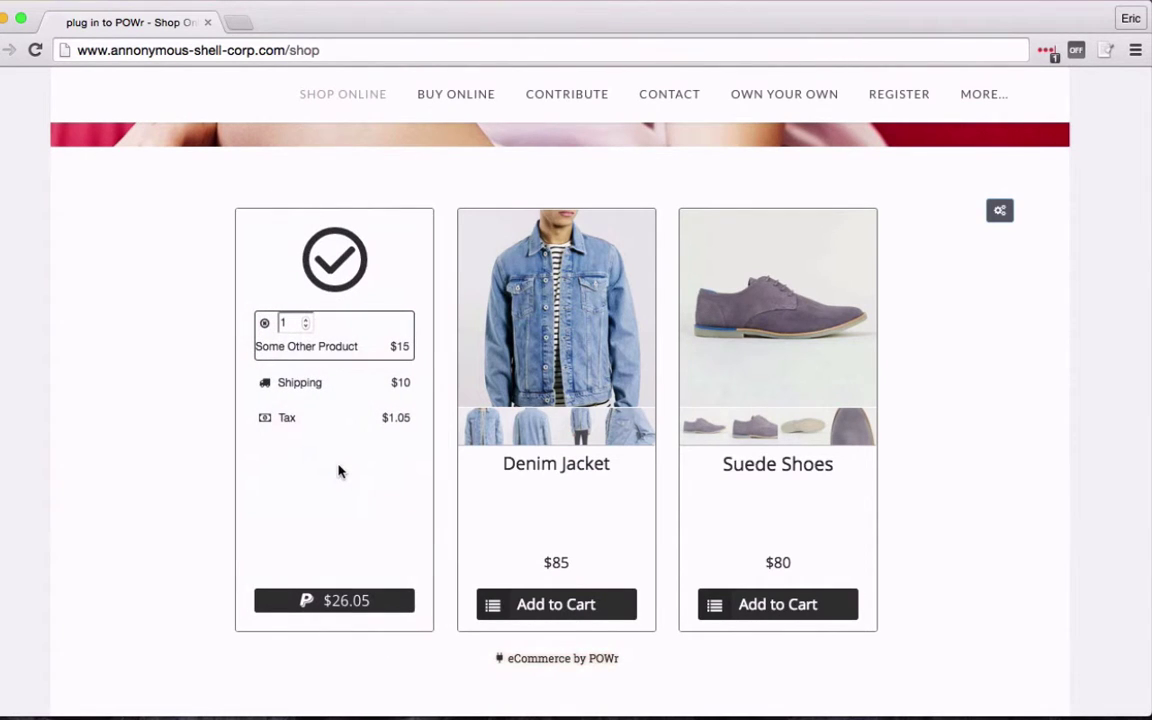